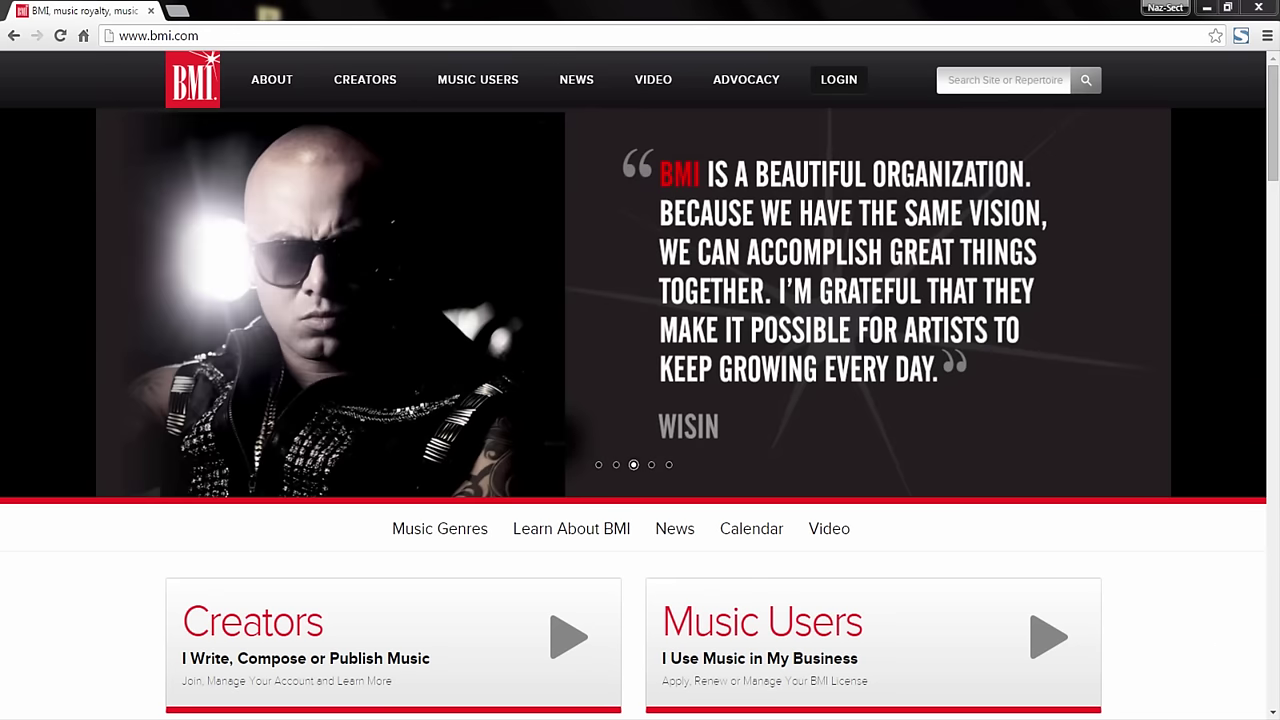
# - Log in to the BMI account, then sign in again to BMI Online Services with the account password
pyautogui.click(845, 82)
pyautogui.click(569, 209)
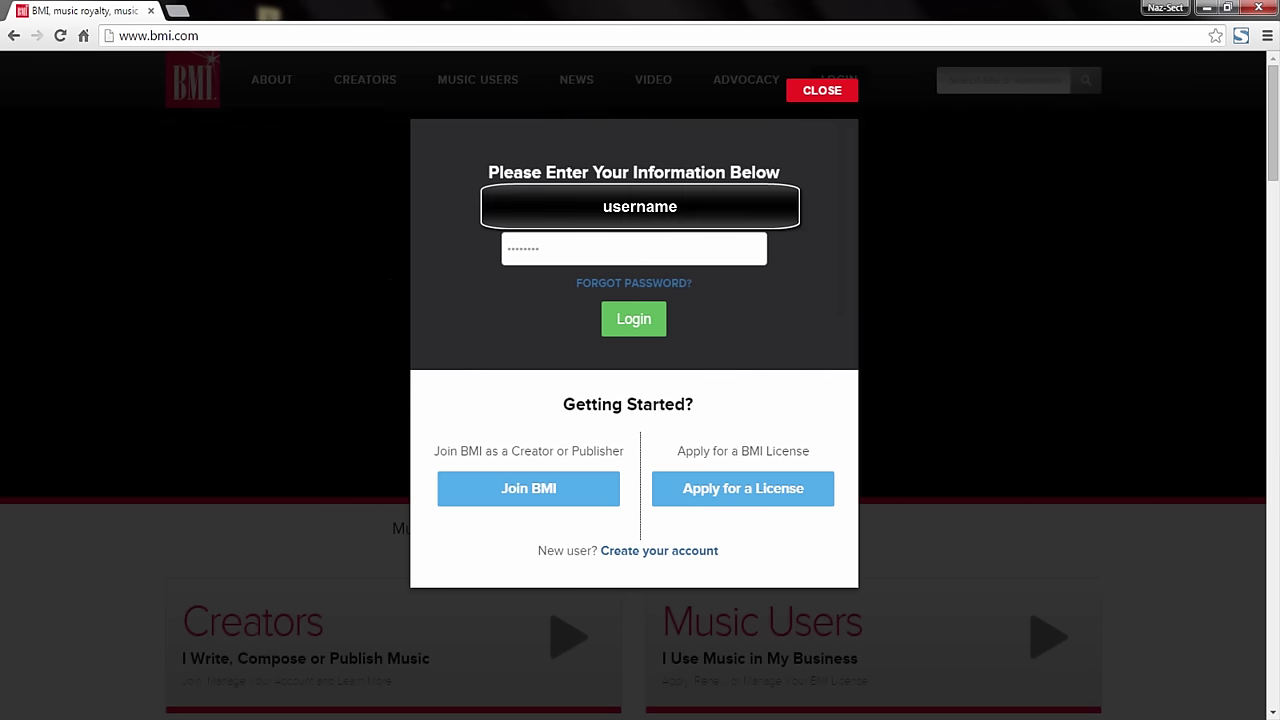
pyautogui.press('Tab')
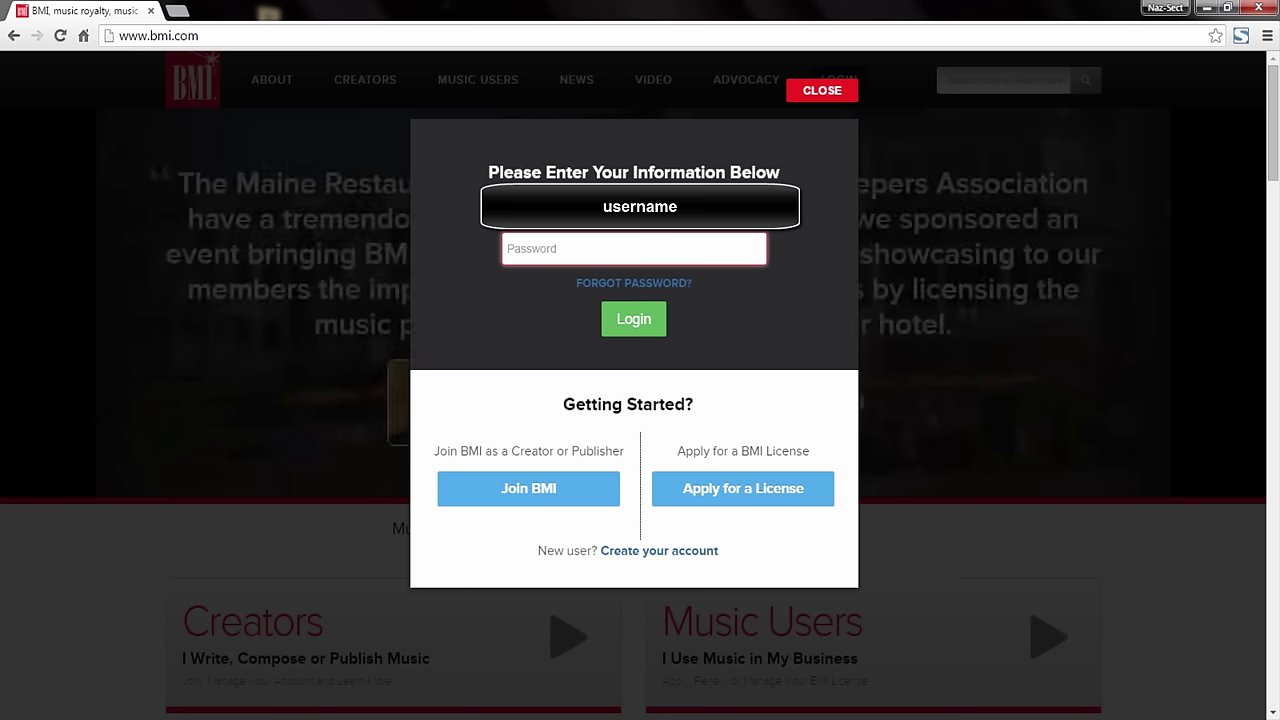
pyautogui.write('p')
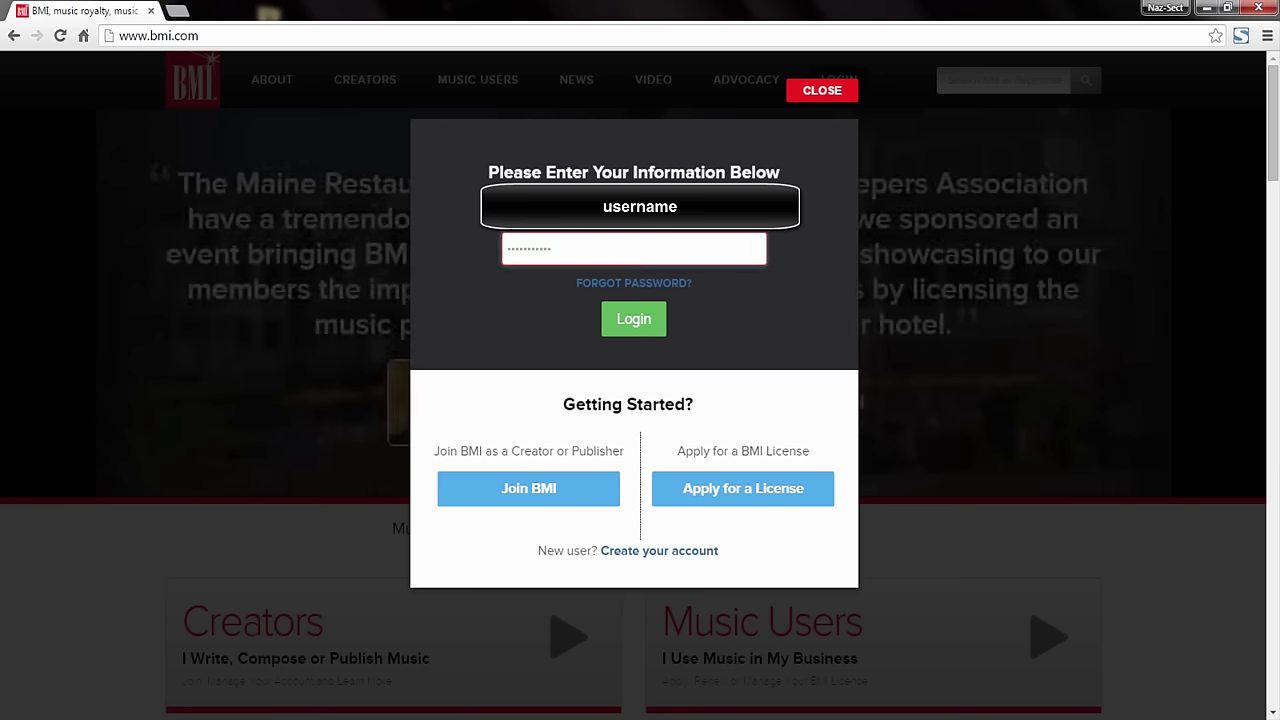
pyautogui.press('Return')
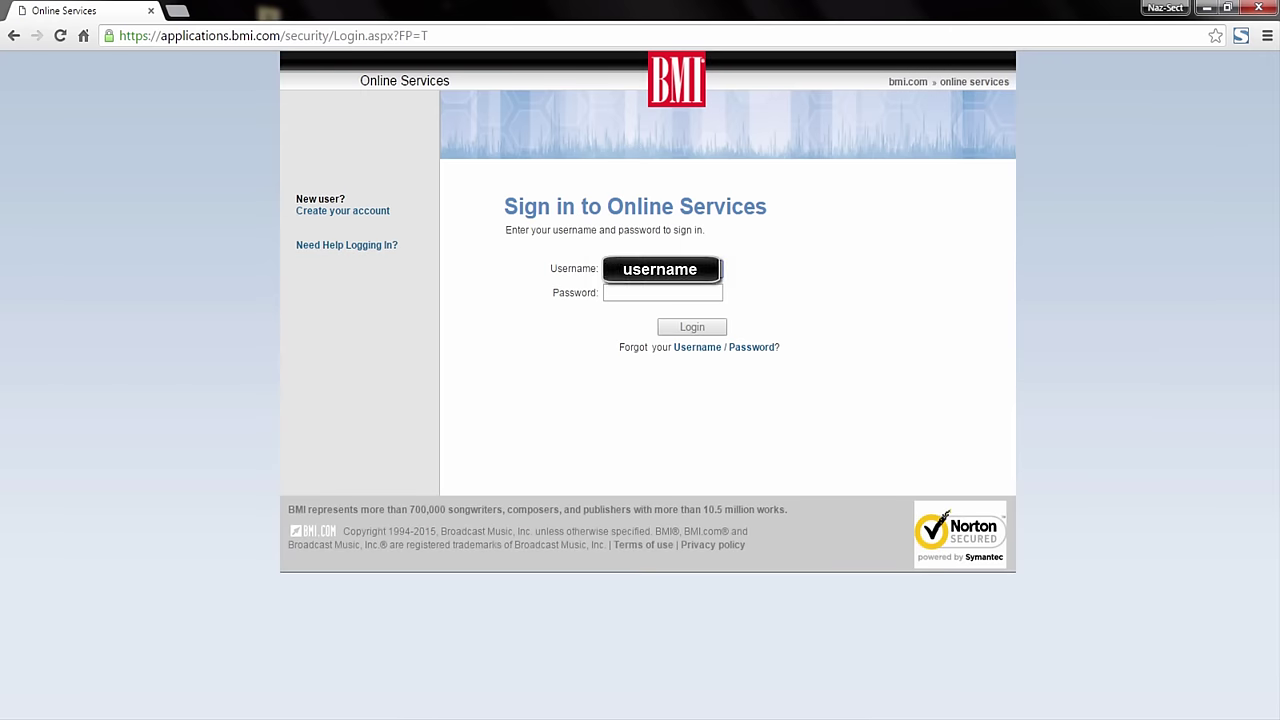
pyautogui.press('Tab')
pyautogui.write('•')
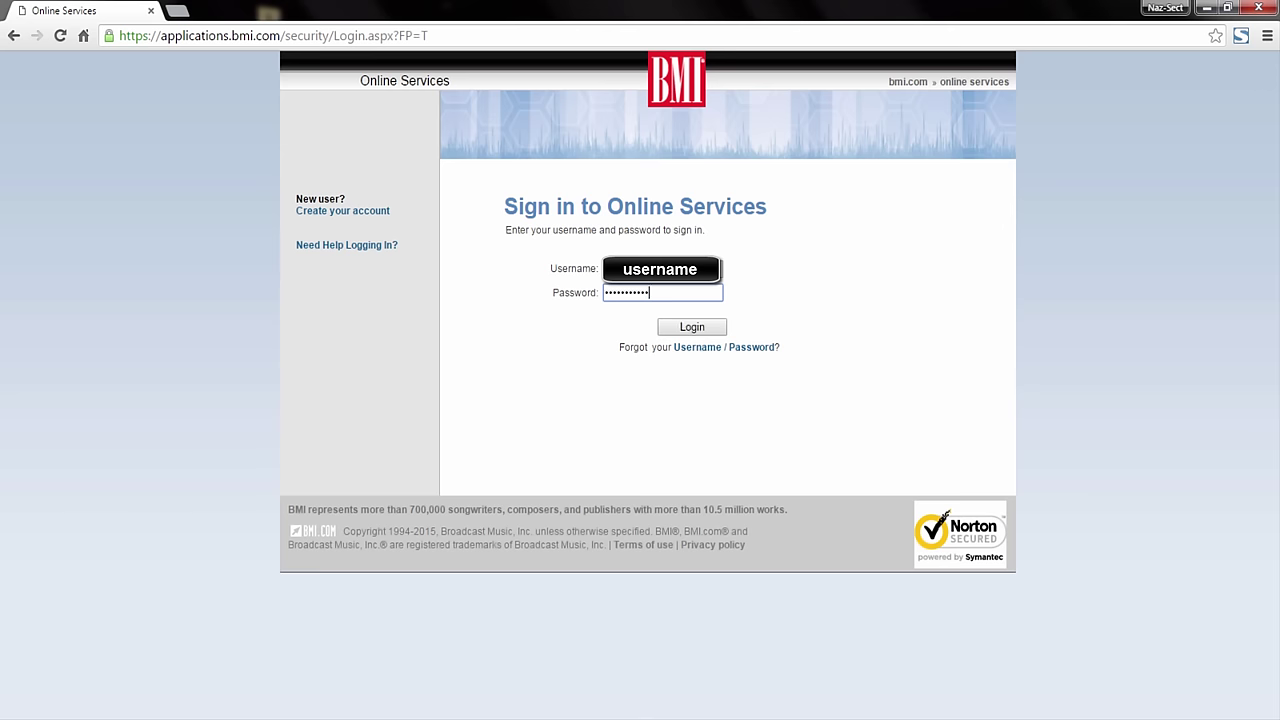
pyautogui.press('Return')
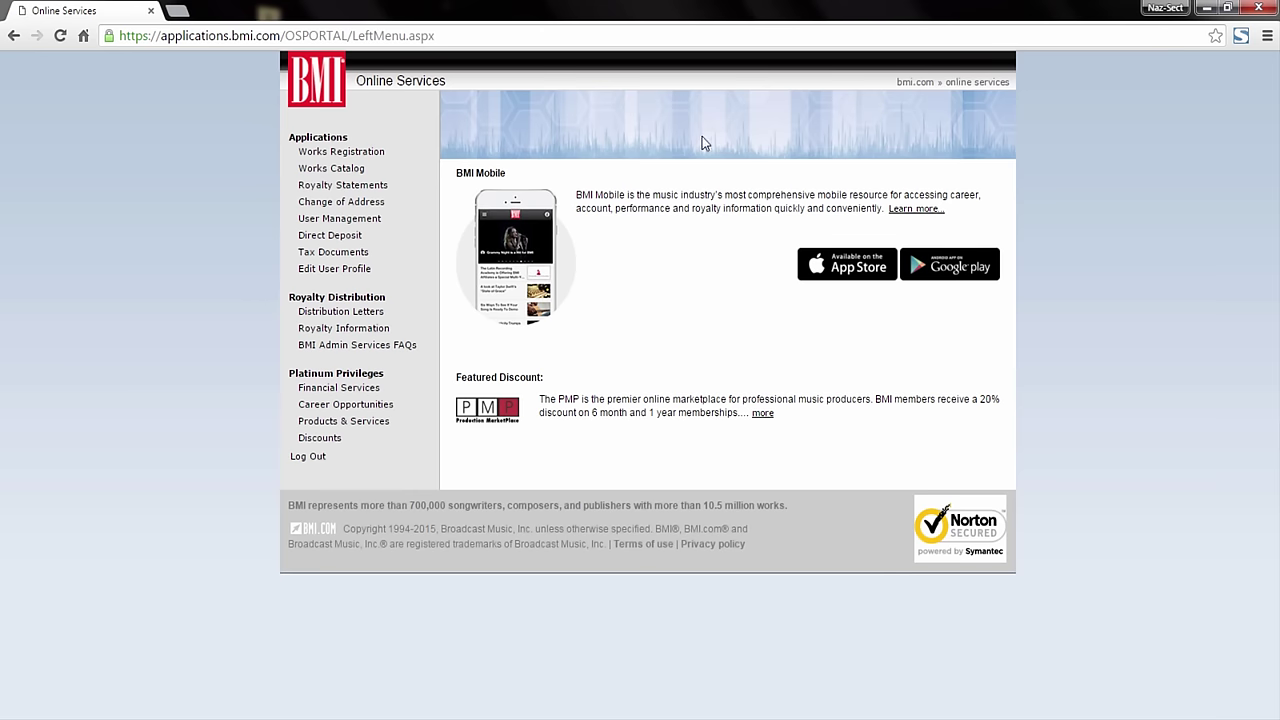
# - Start a new work registration under All Other Genres from Works Registration
pyautogui.click(370, 156)
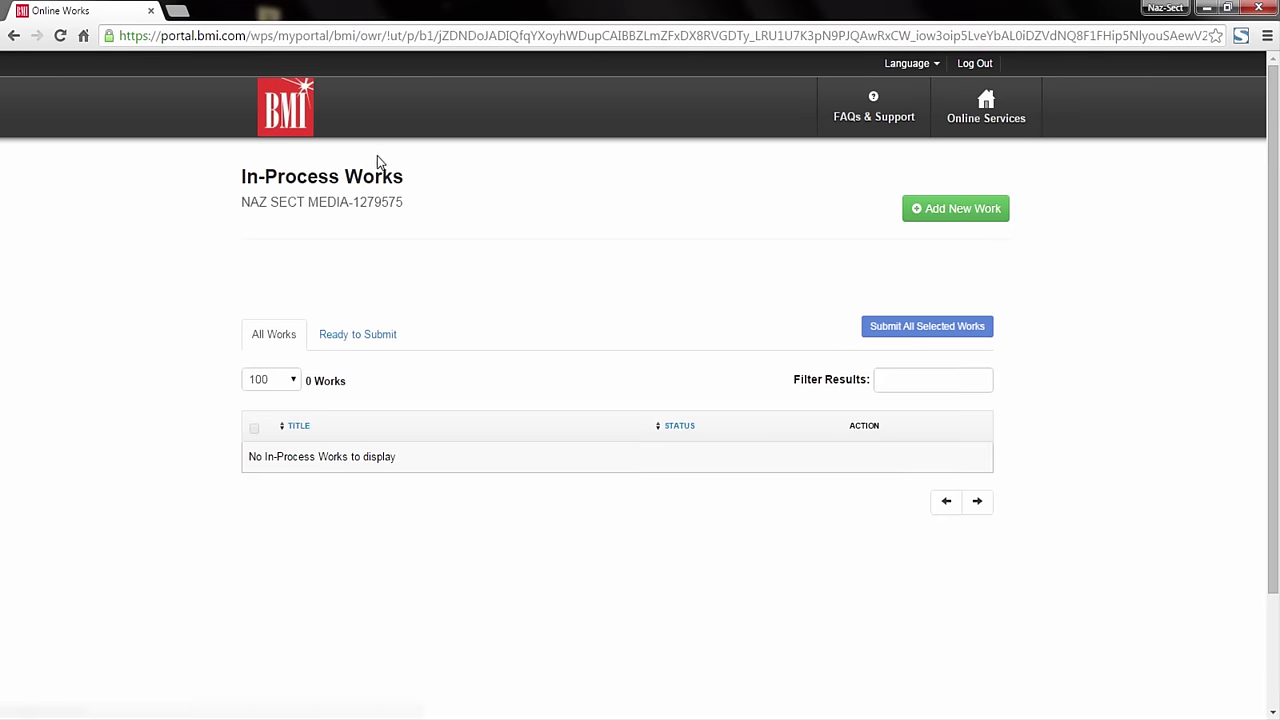
pyautogui.click(946, 215)
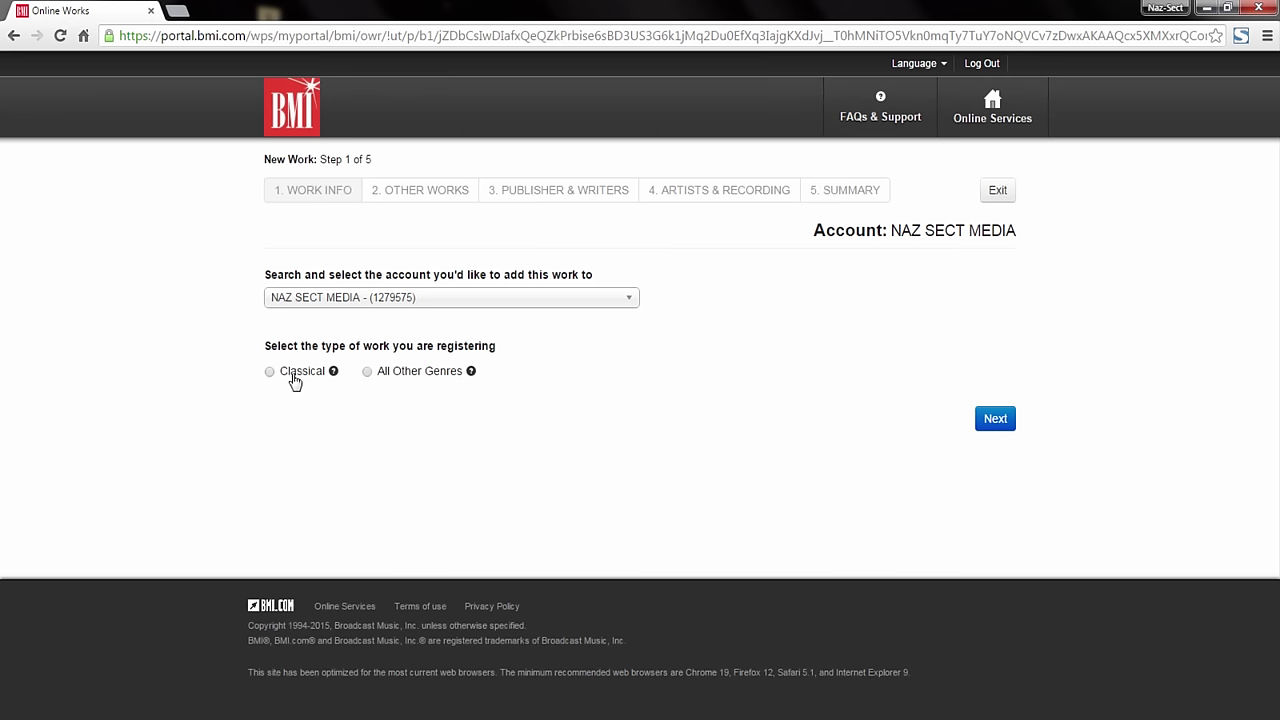
pyautogui.click(367, 373)
pyautogui.click(995, 424)
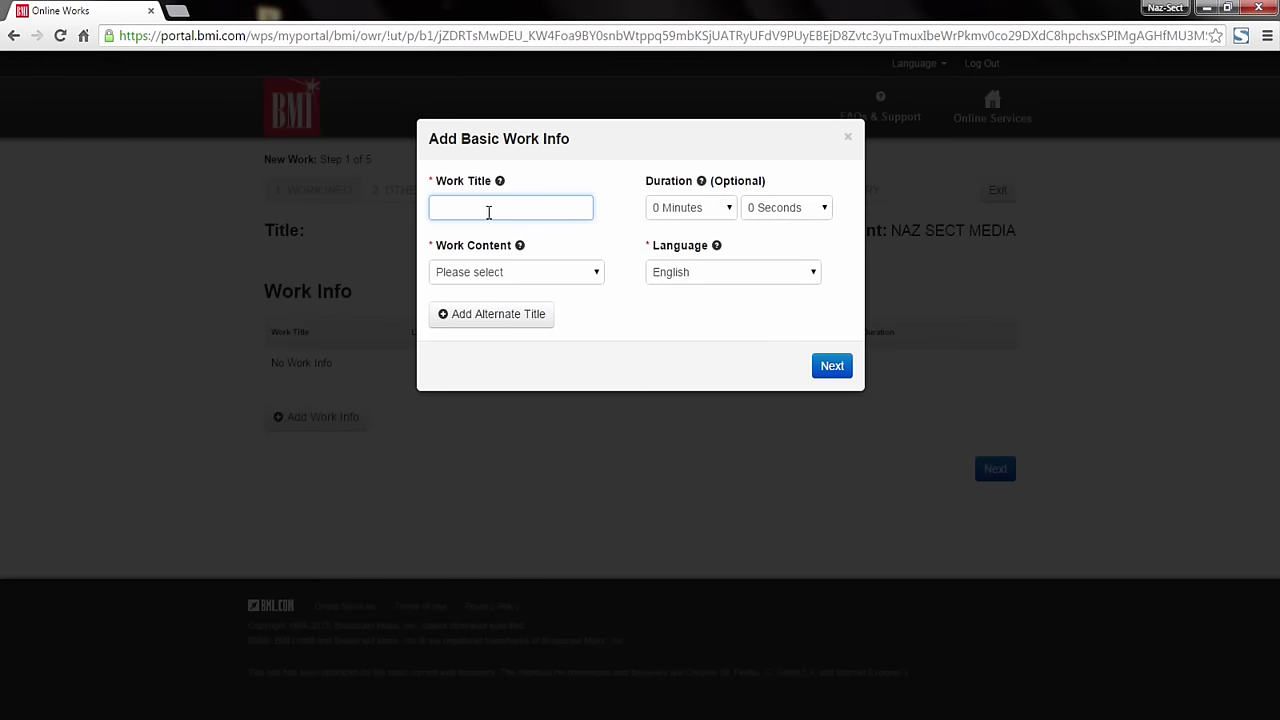
# - Enter the title THIS IS HEAT, duration 3 minutes 28 seconds, and content Music and Lyrics
pyautogui.write('THIS IS ')
pyautogui.write('HEAT')
pyautogui.click(710, 212)
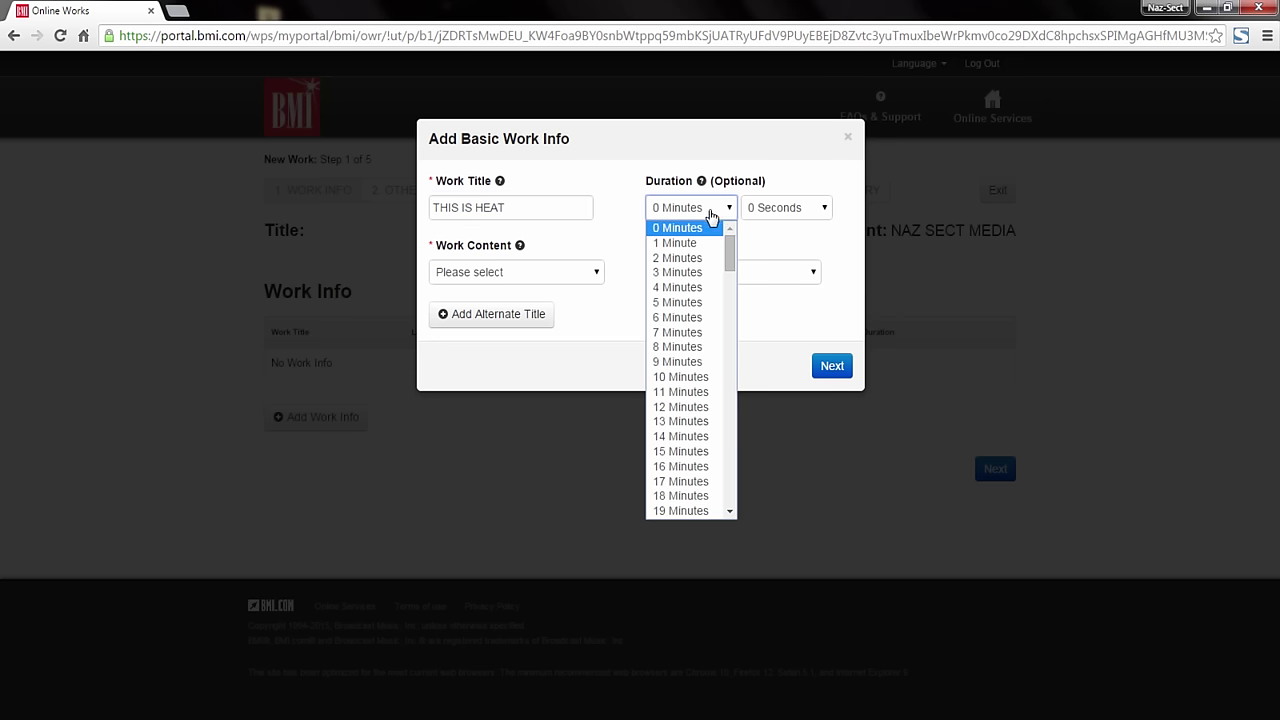
pyautogui.click(680, 272)
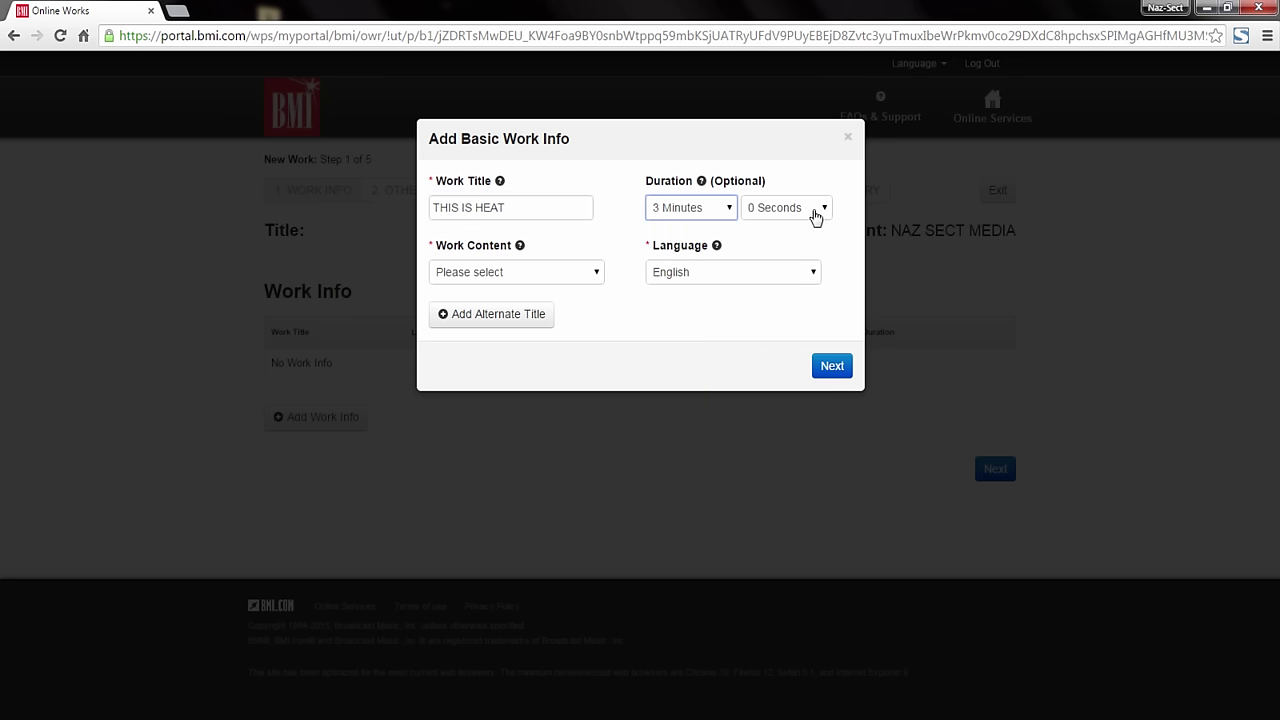
pyautogui.click(816, 212)
pyautogui.scroll(-3, 782, 385)
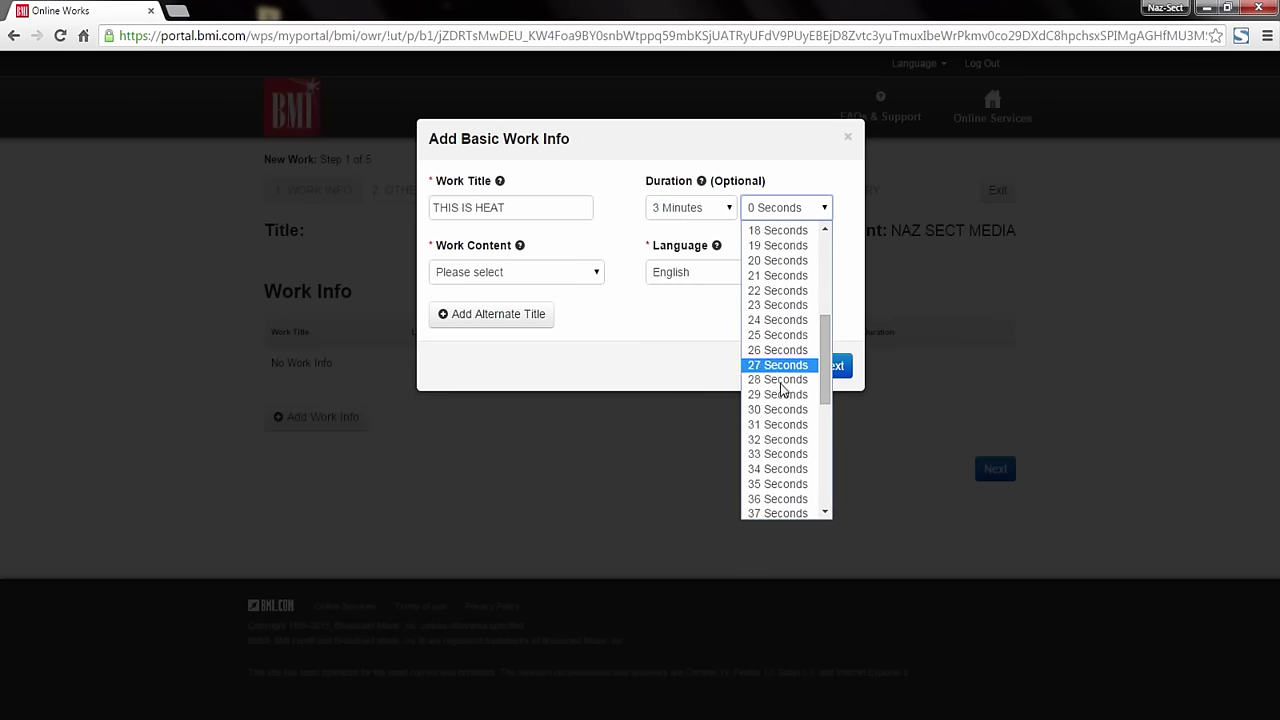
pyautogui.click(780, 381)
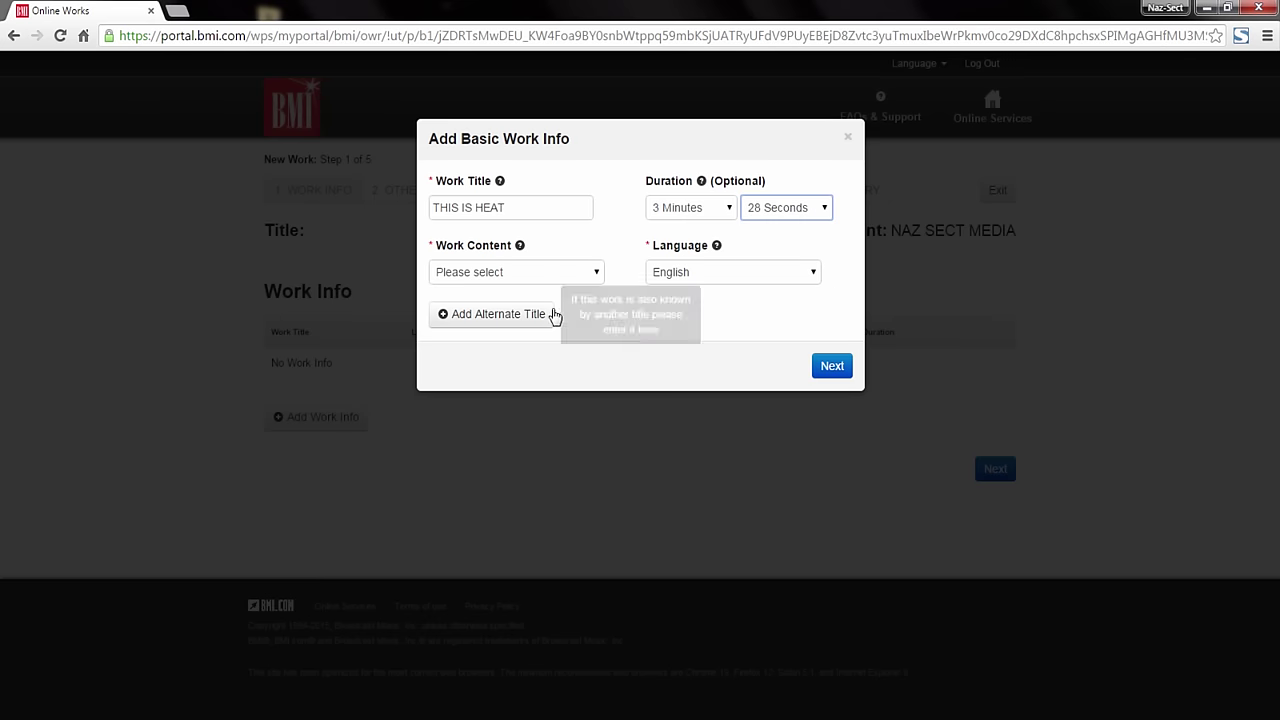
pyautogui.click(589, 273)
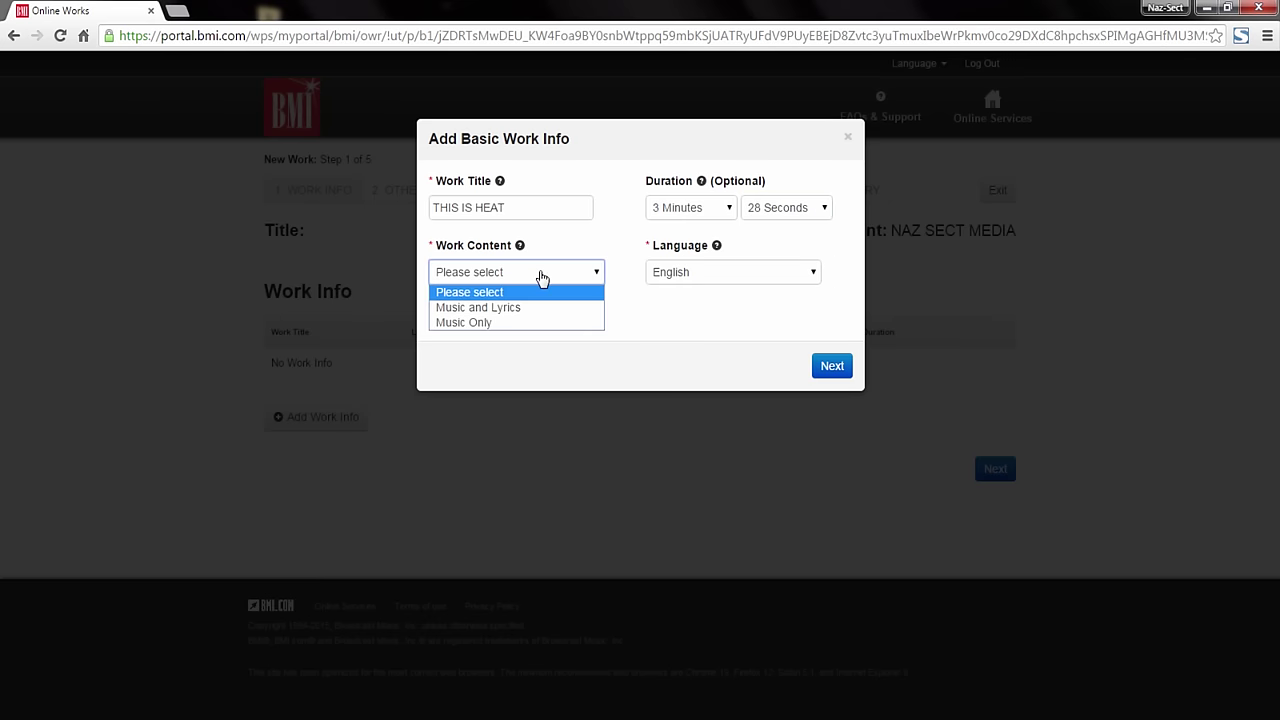
pyautogui.click(485, 310)
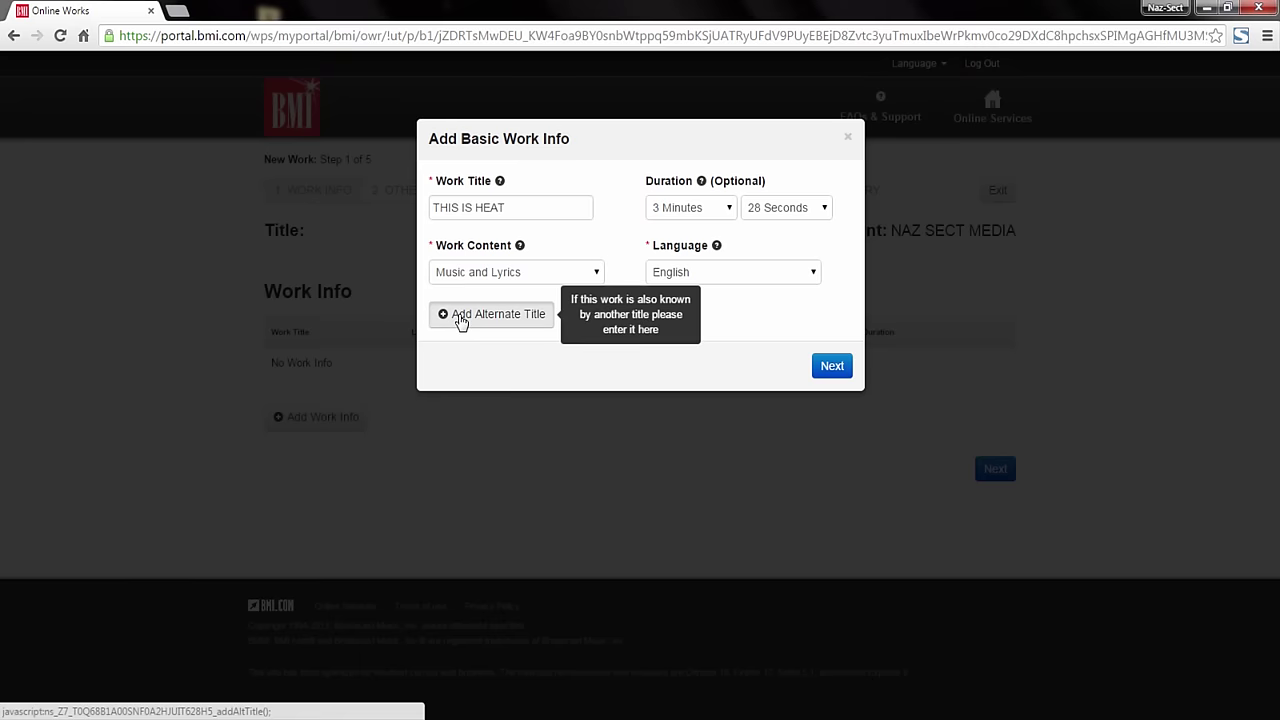
# - Add the alternate title THIS IS HEAT (INSTRUMENTAL) and submit the basic work info
pyautogui.click(460, 320)
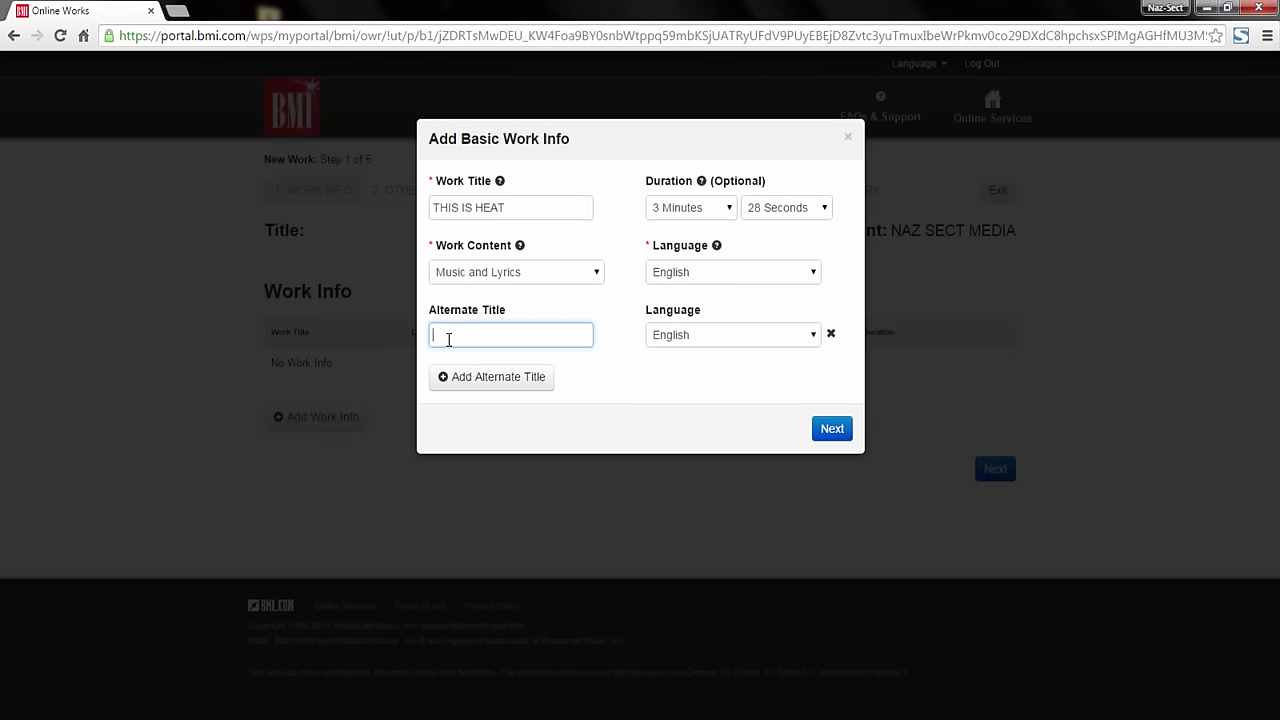
pyautogui.write('THIS ')
pyautogui.write('EAT')
pyautogui.write('NST')
pyautogui.write('RUMENTAL)')
pyautogui.press('BackSpace')
pyautogui.click(446, 340)
pyautogui.press('Home')
pyautogui.click(825, 441)
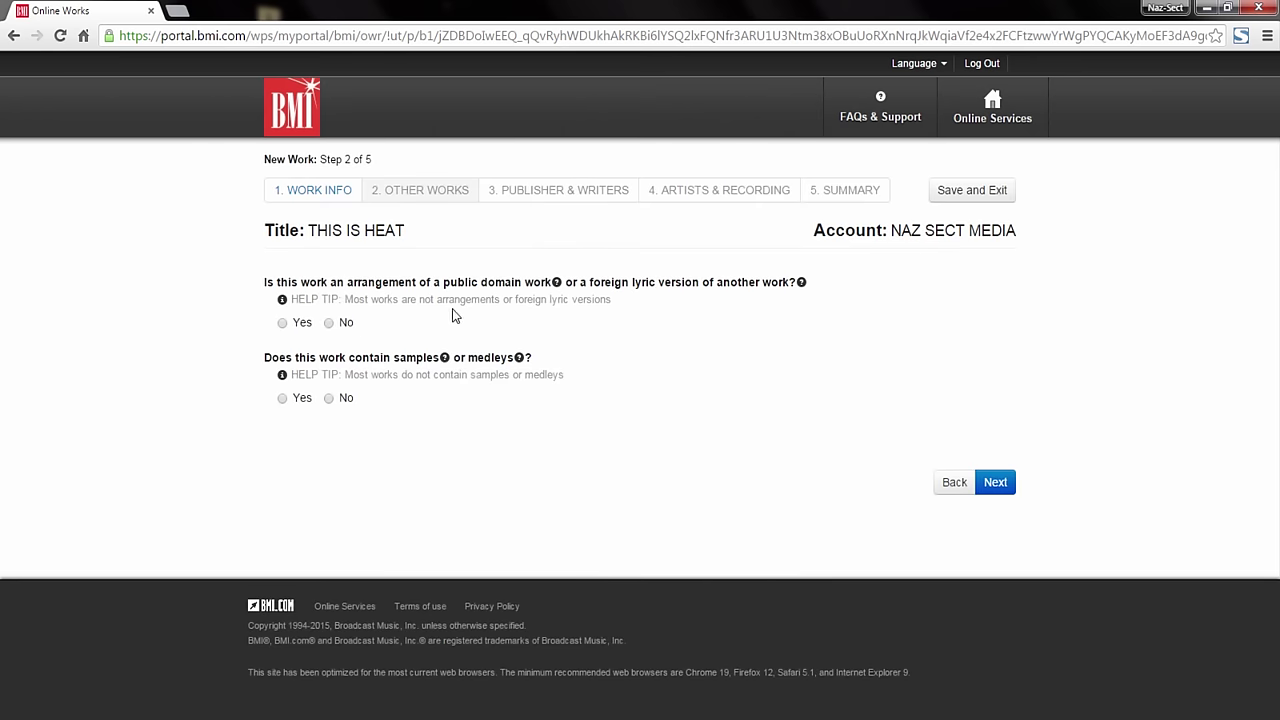
# - Answer No to both the arrangement and samples/medleys questions and continue
pyautogui.click(331, 323)
pyautogui.click(326, 406)
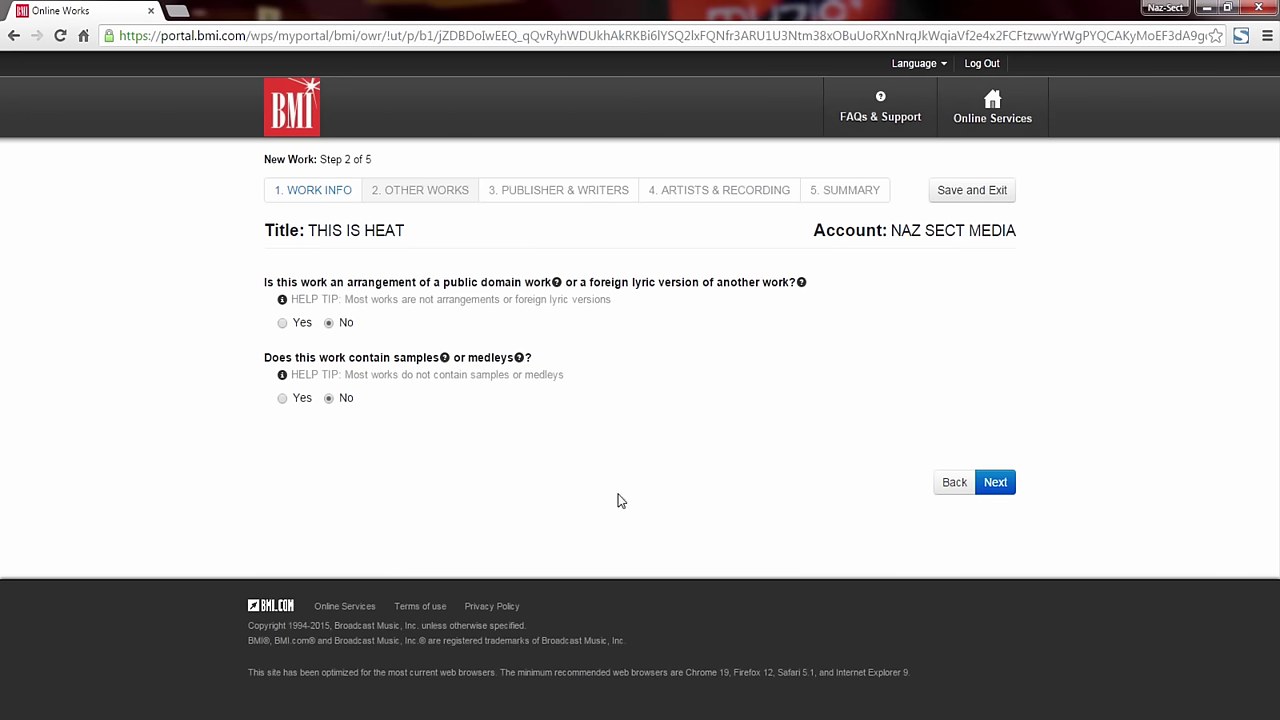
pyautogui.click(995, 483)
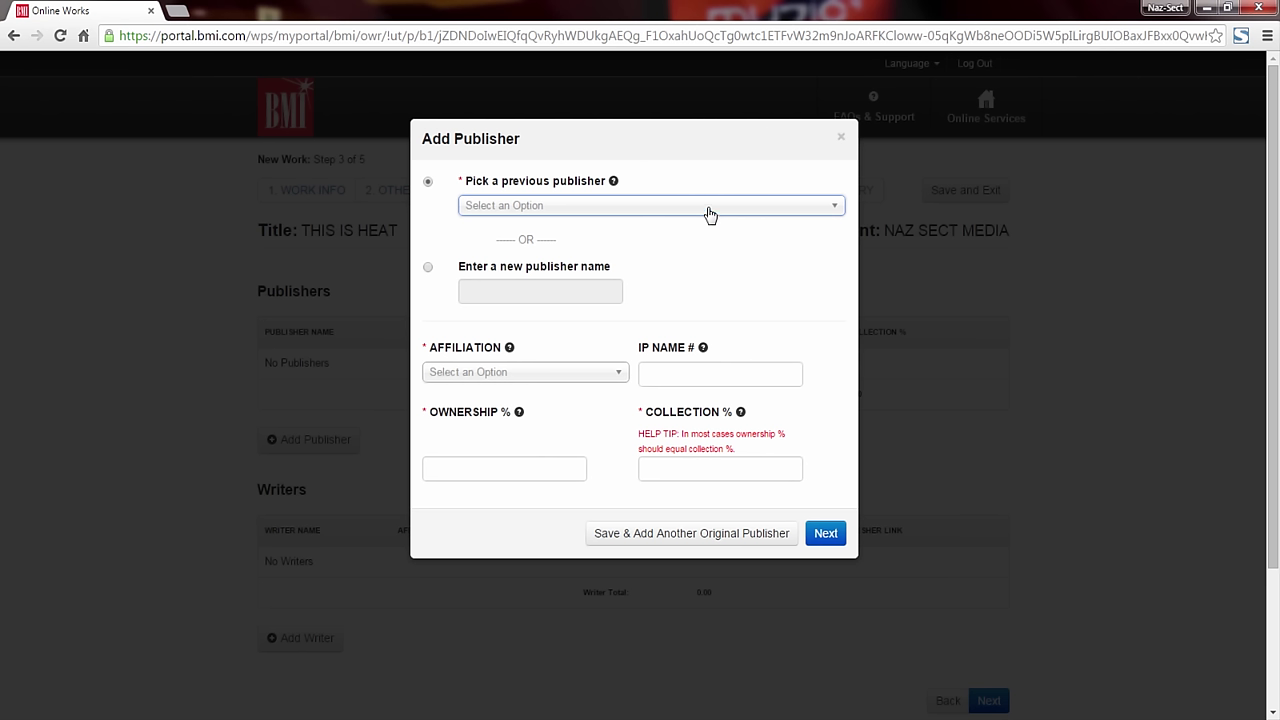
# - Pick NAZ SECT PUBLISHING LLC (ASCAP) as publisher with 50% ownership and 50% collection
pyautogui.click(709, 214)
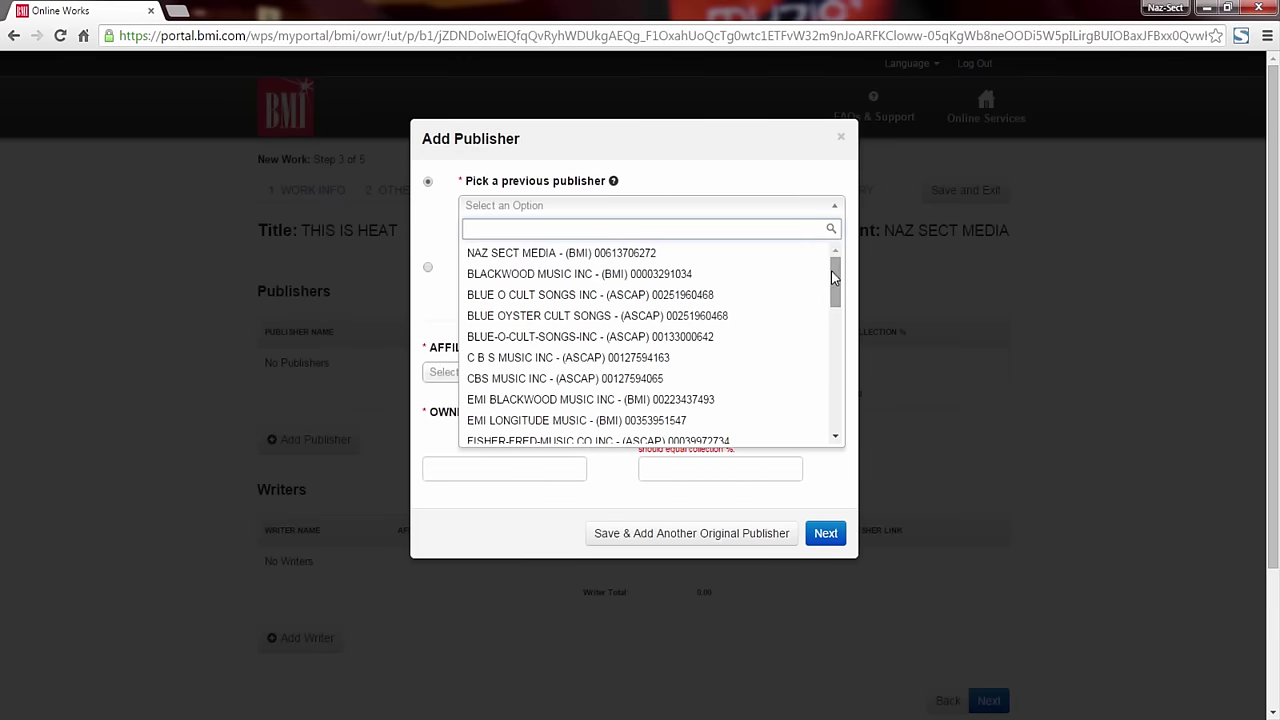
pyautogui.moveTo(835, 283); pyautogui.dragTo(826, 331)
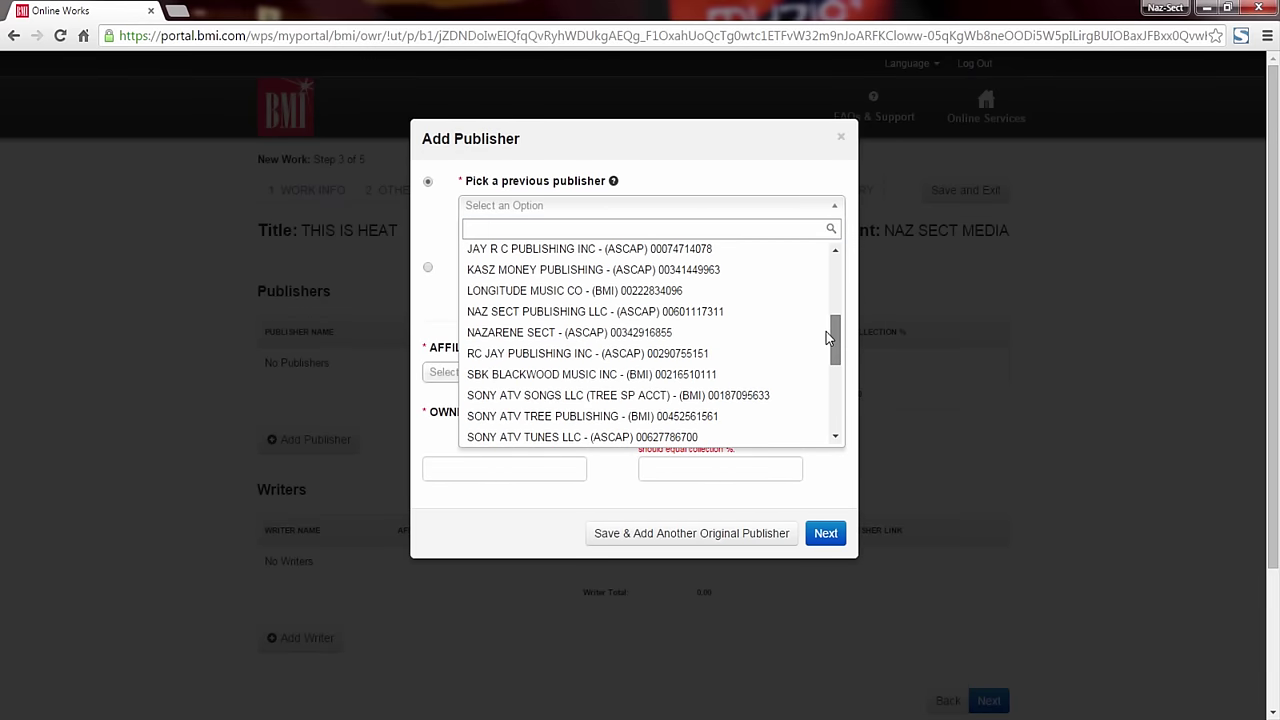
pyautogui.click(612, 309)
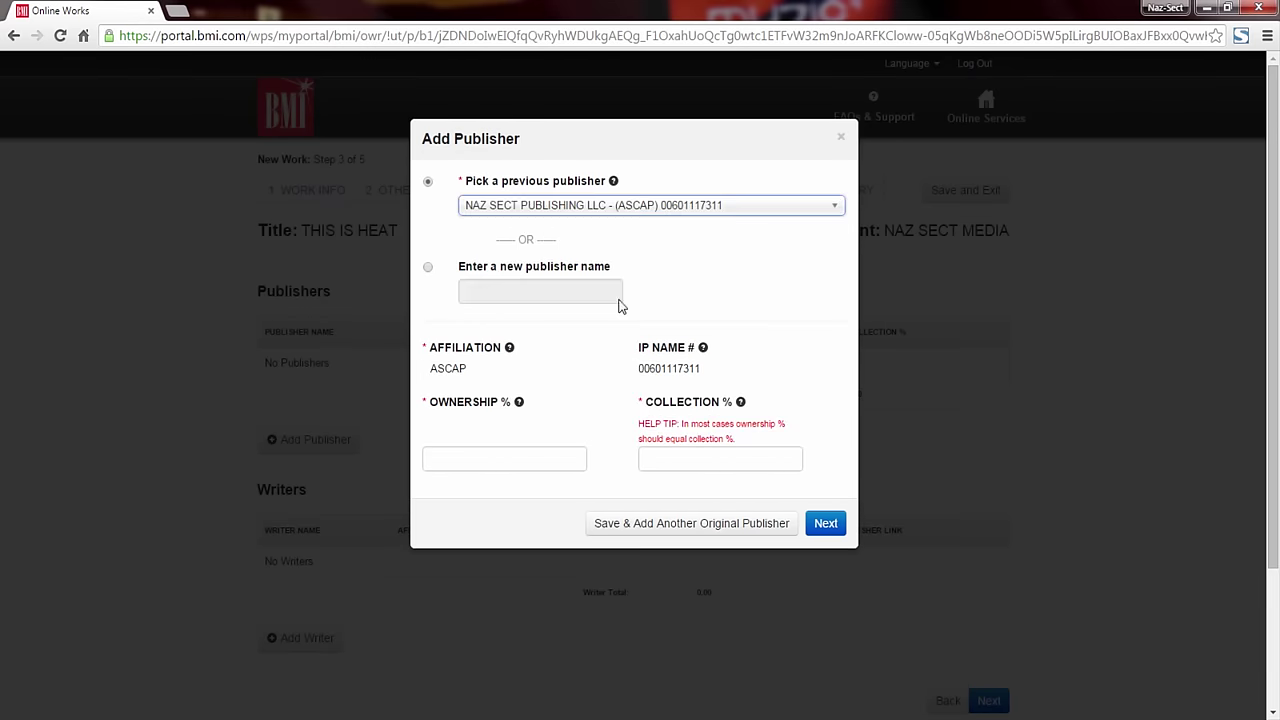
pyautogui.click(460, 457)
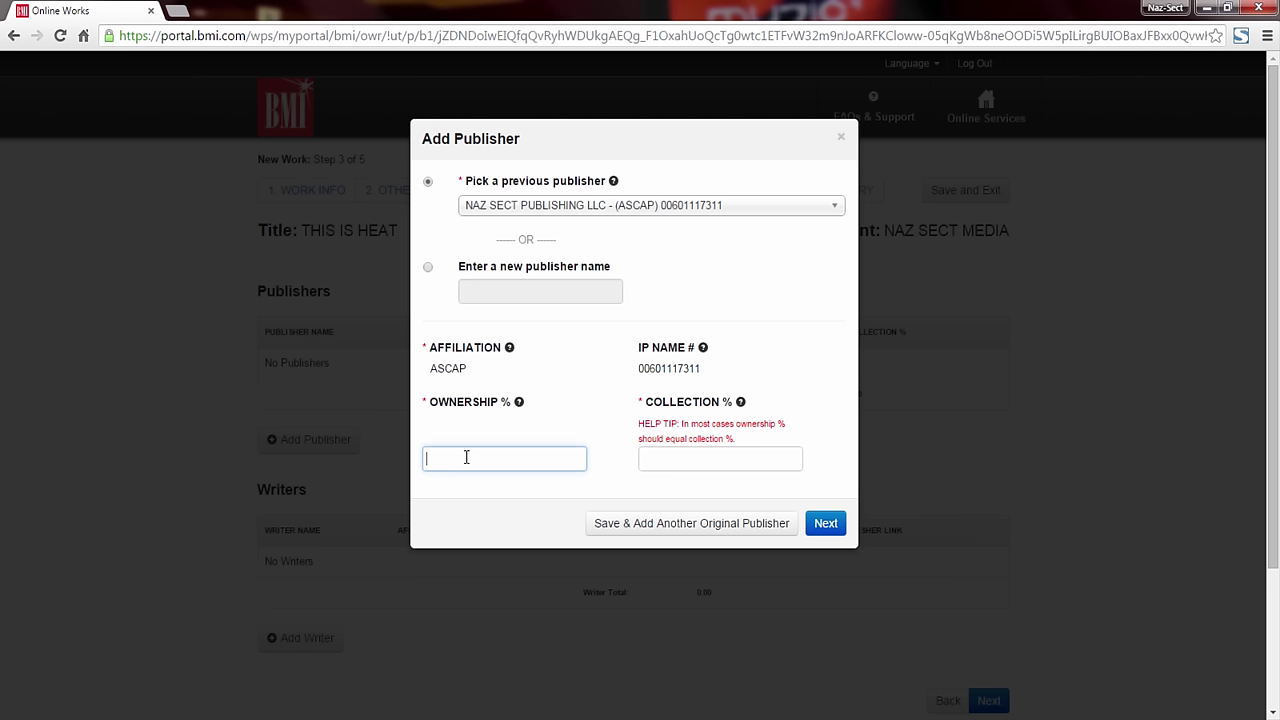
pyautogui.write('50')
pyautogui.press('Tab')
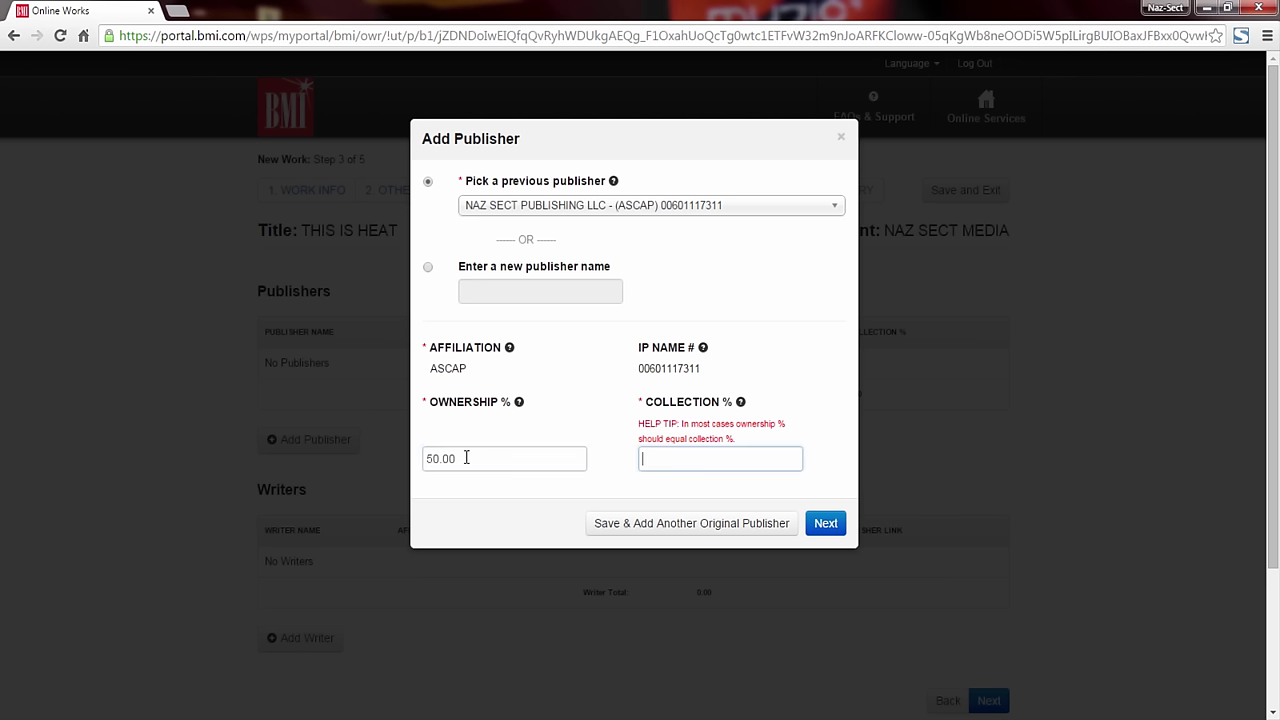
pyautogui.write('50')
pyautogui.press('Tab')
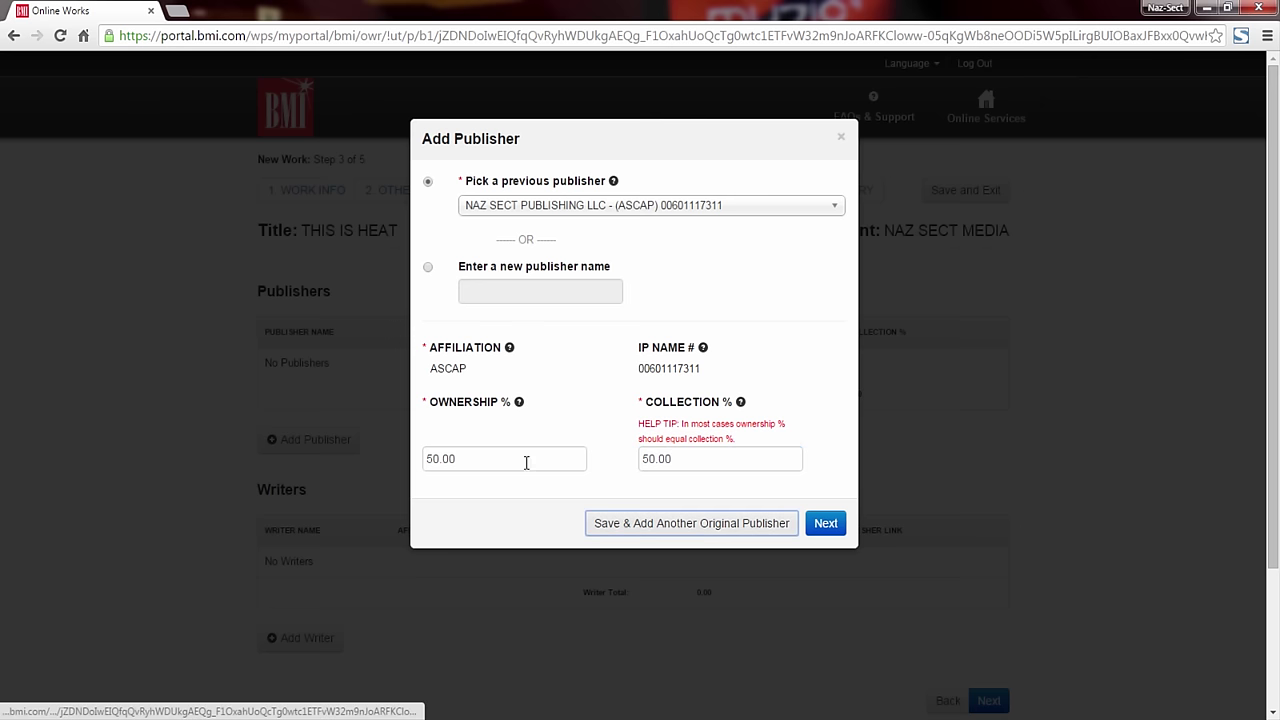
# - Save the publisher and start a new writer entry by entering a new writer name
pyautogui.click(816, 532)
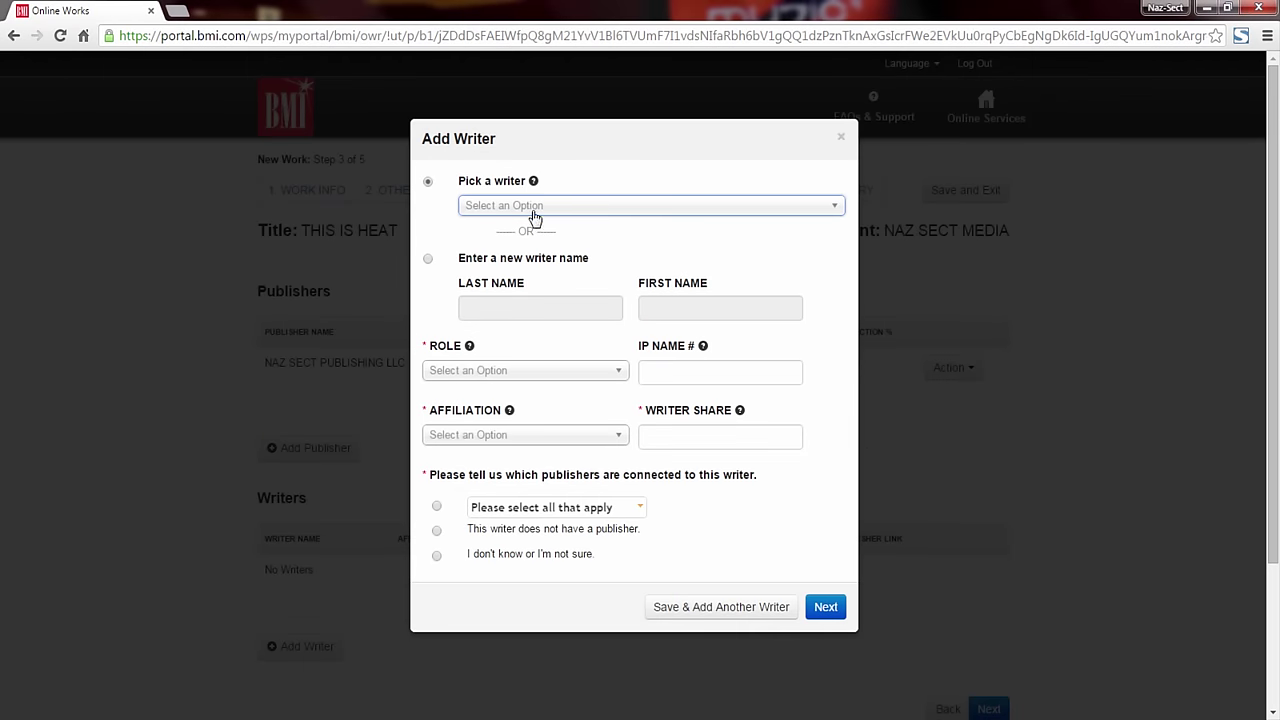
pyautogui.click(532, 208)
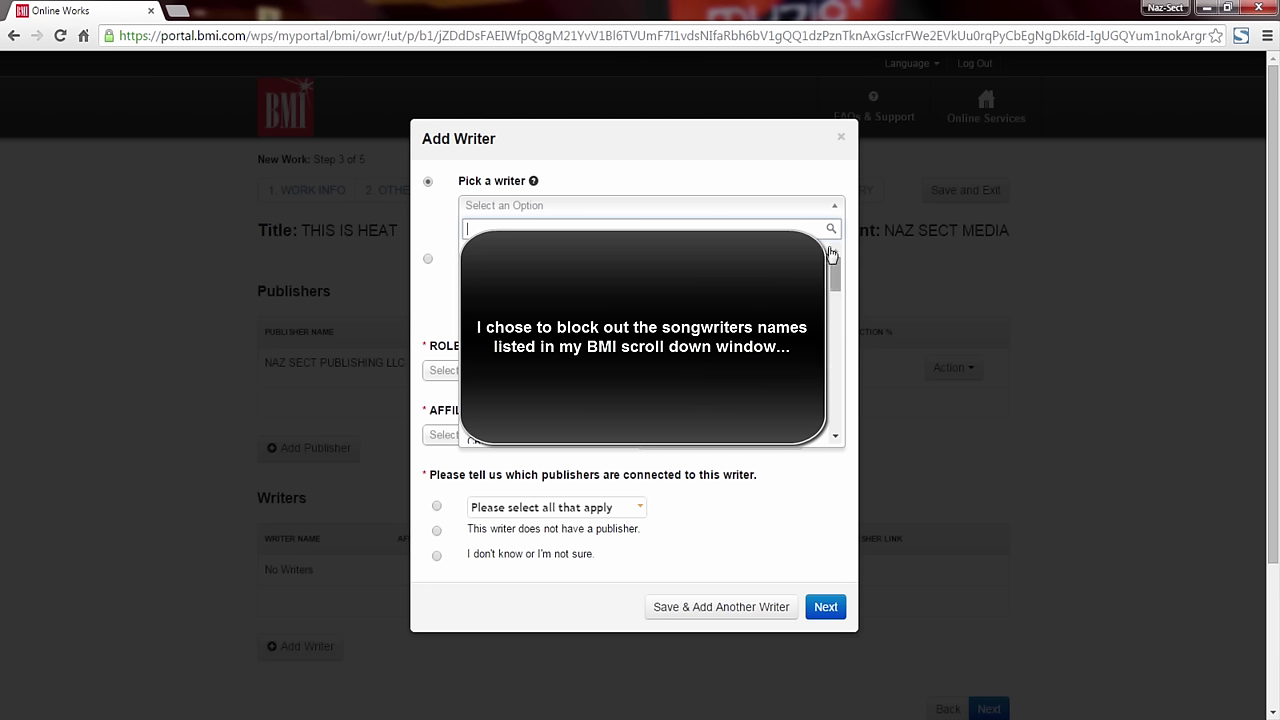
pyautogui.moveTo(833, 265); pyautogui.dragTo(829, 421)
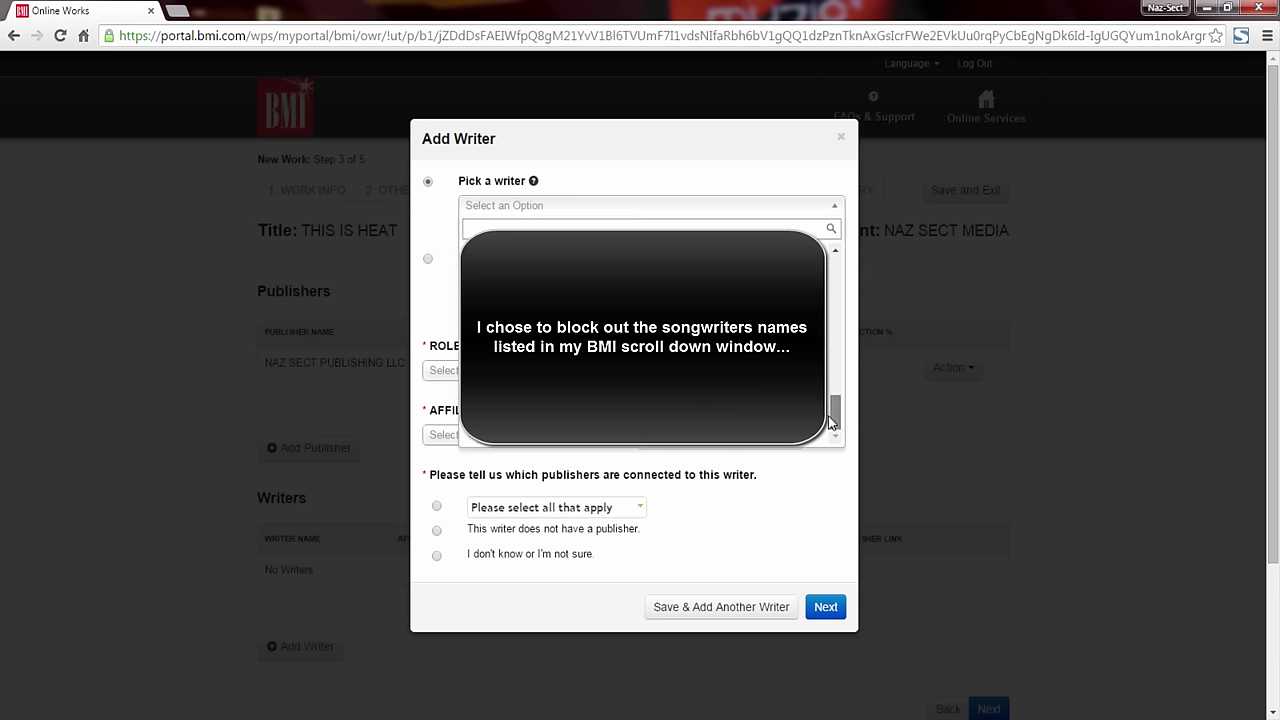
pyautogui.moveTo(829, 421)
pyautogui.mouseDown()
pyautogui.moveTo(833, 275)
pyautogui.moveTo(835, 412)
pyautogui.mouseUp()
pyautogui.click(452, 225)
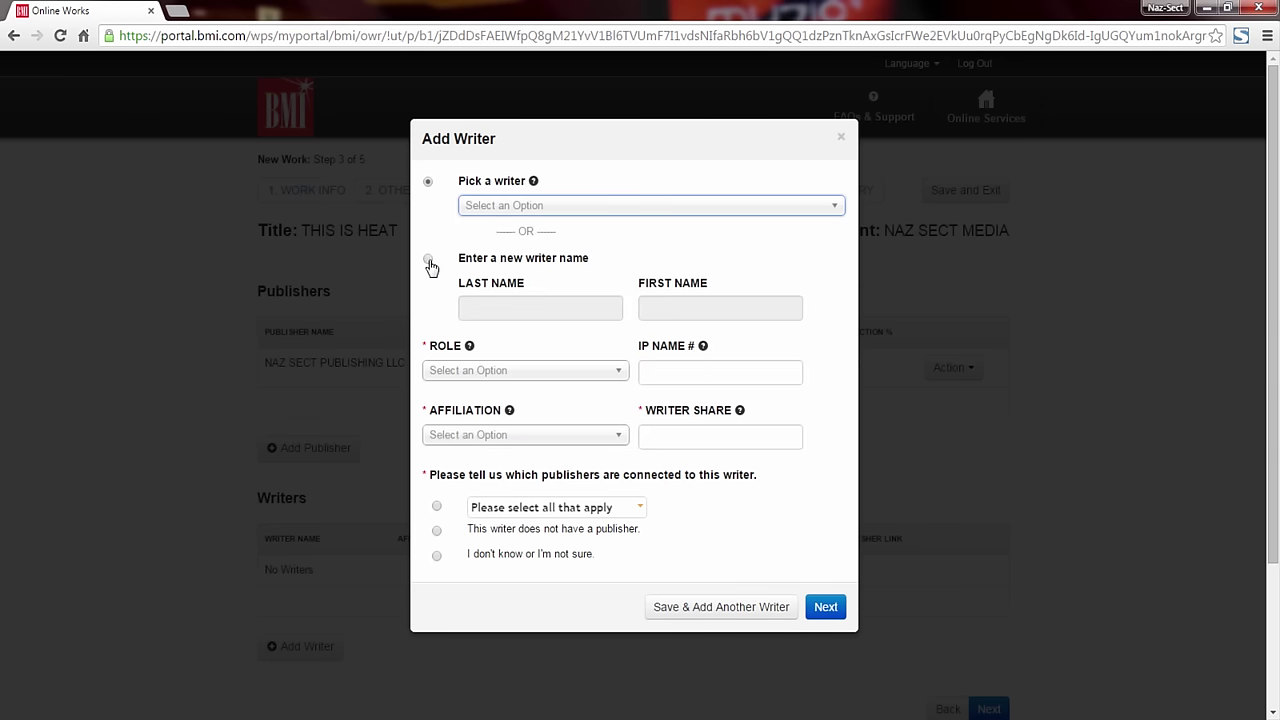
pyautogui.click(429, 260)
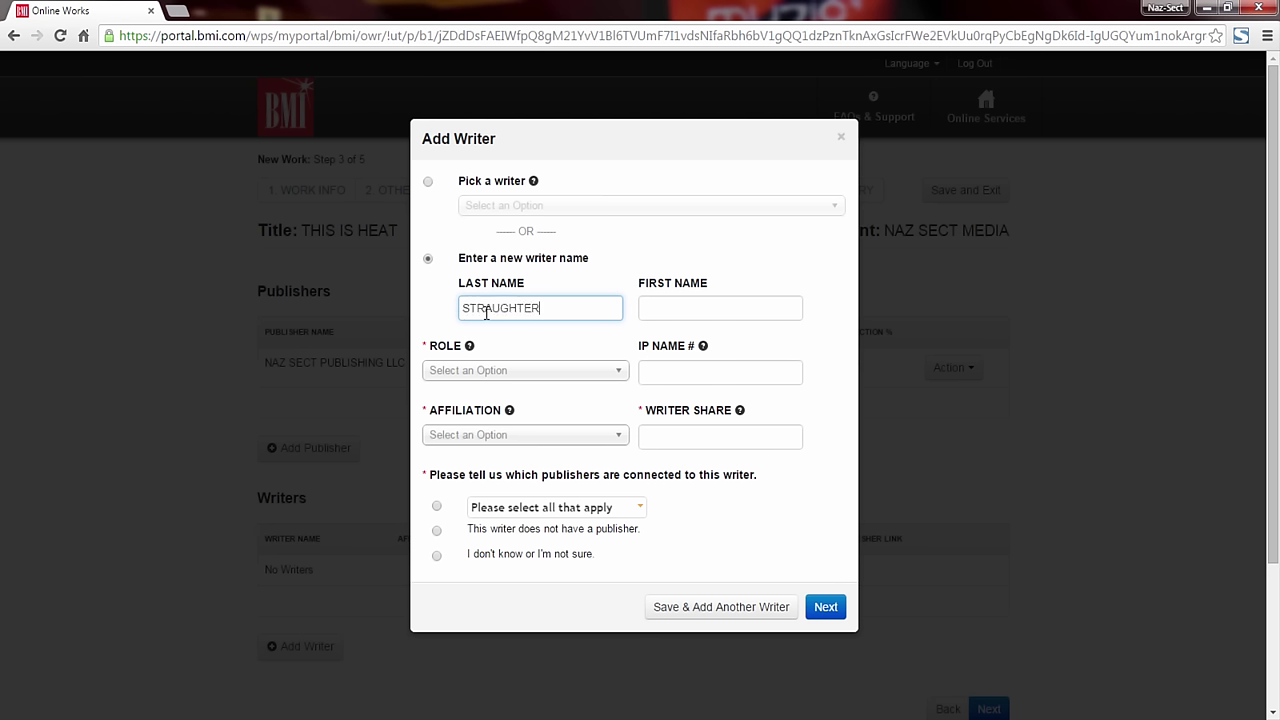
pyautogui.press('Tab')
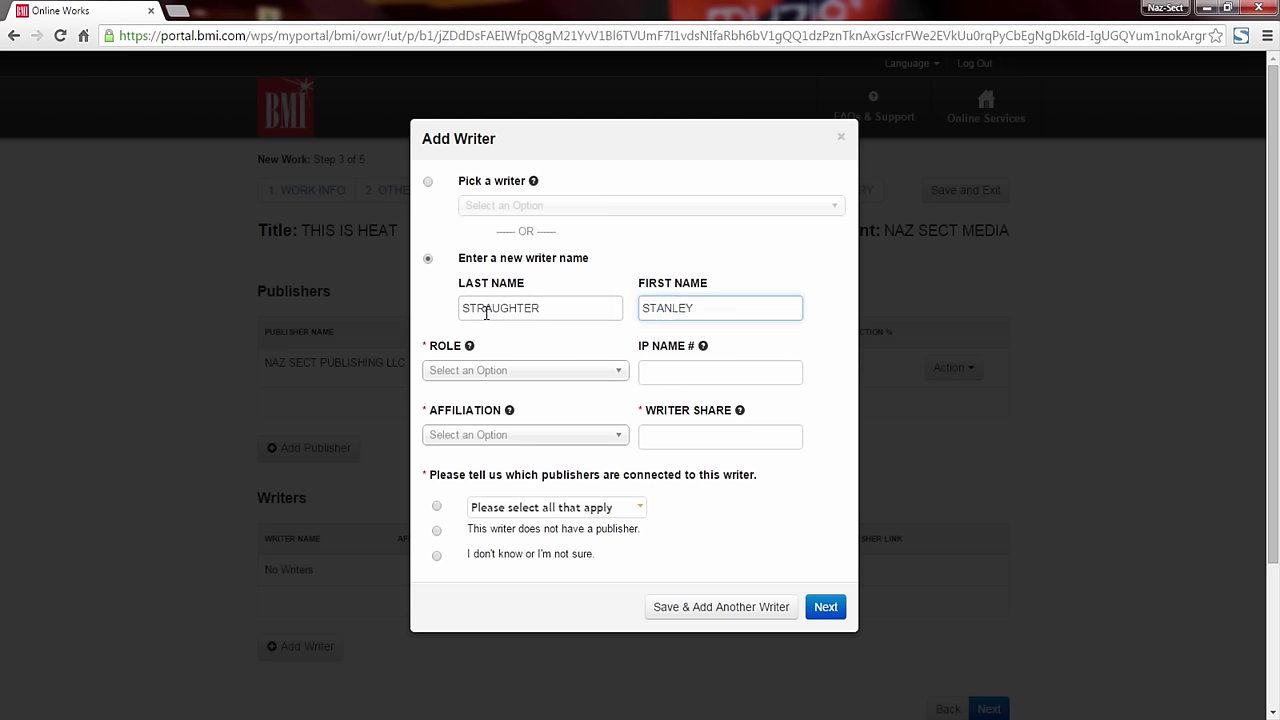
# - Make the writer an ASCAP Composer with their IP Name number, linked to NAZ SECT PUBLISHING LLC
pyautogui.click(614, 372)
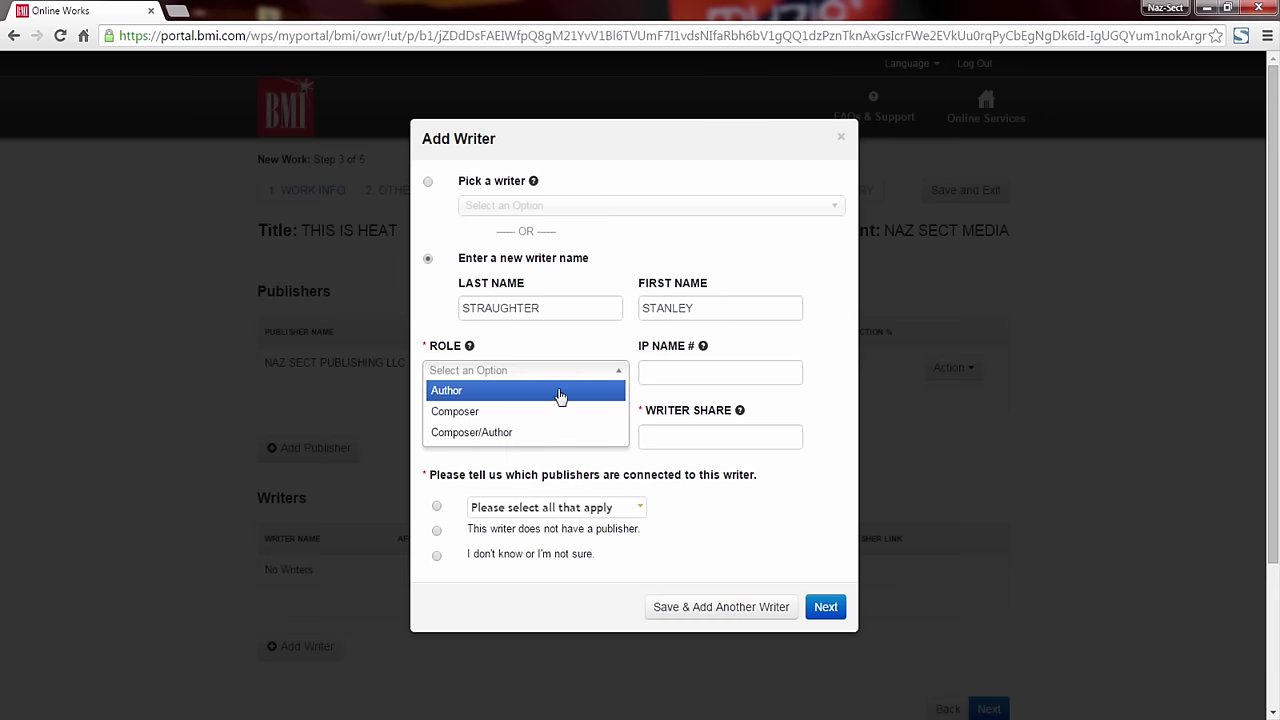
pyautogui.click(477, 411)
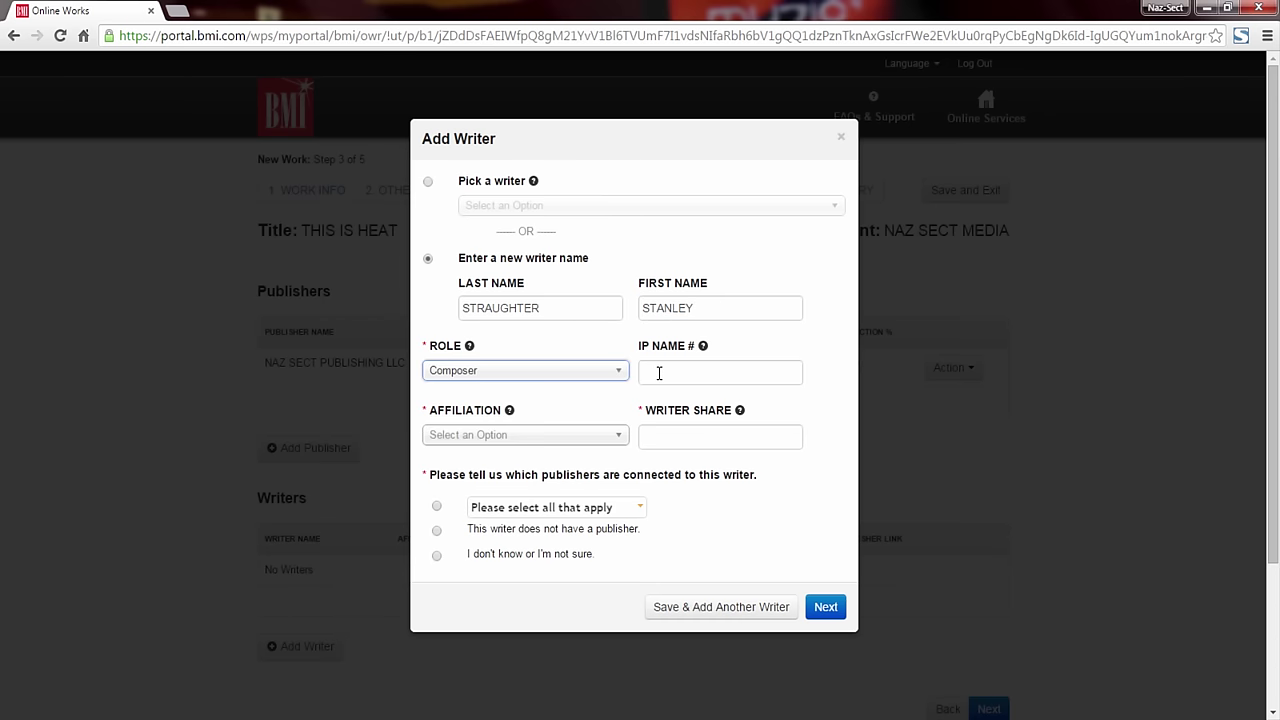
pyautogui.click(668, 377)
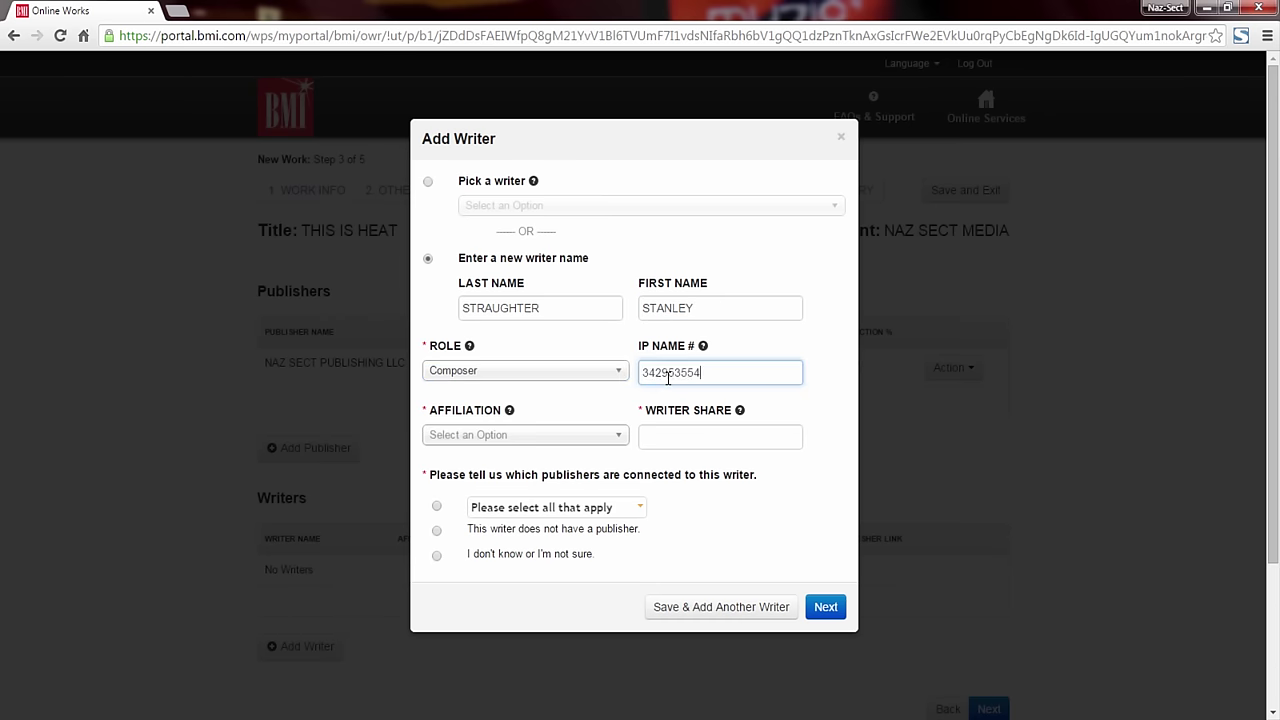
pyautogui.click(483, 438)
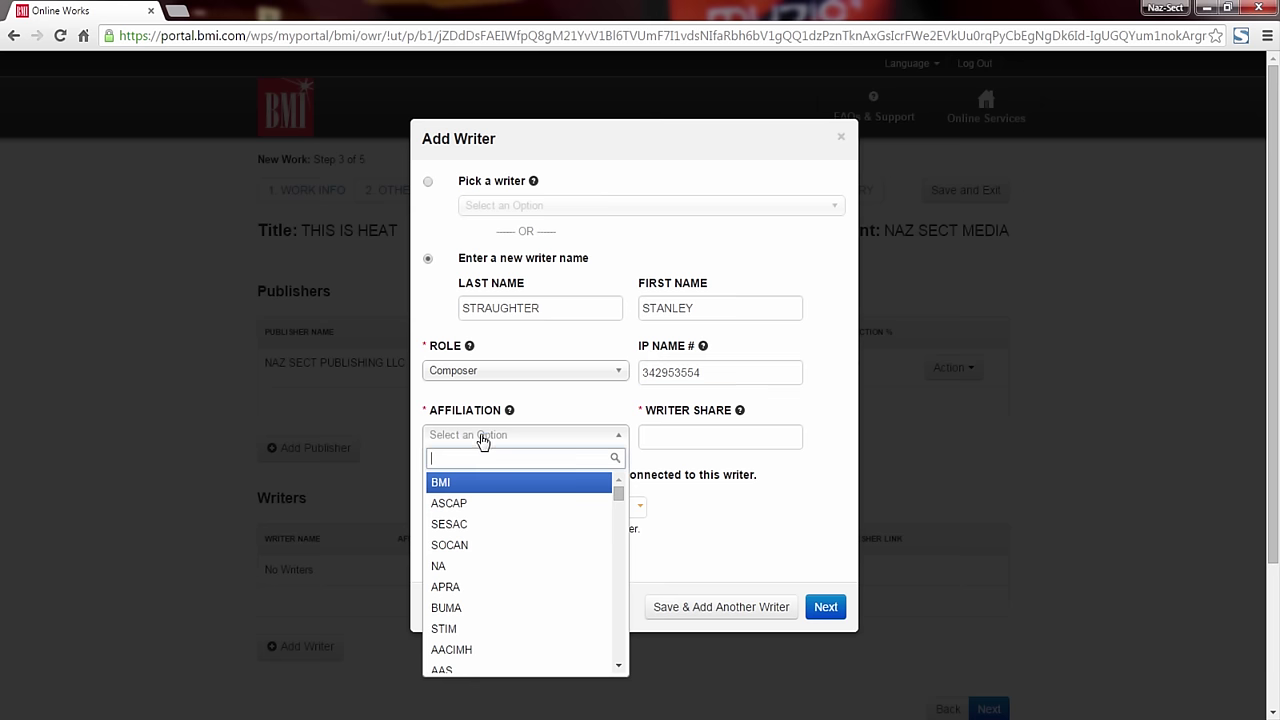
pyautogui.click(470, 503)
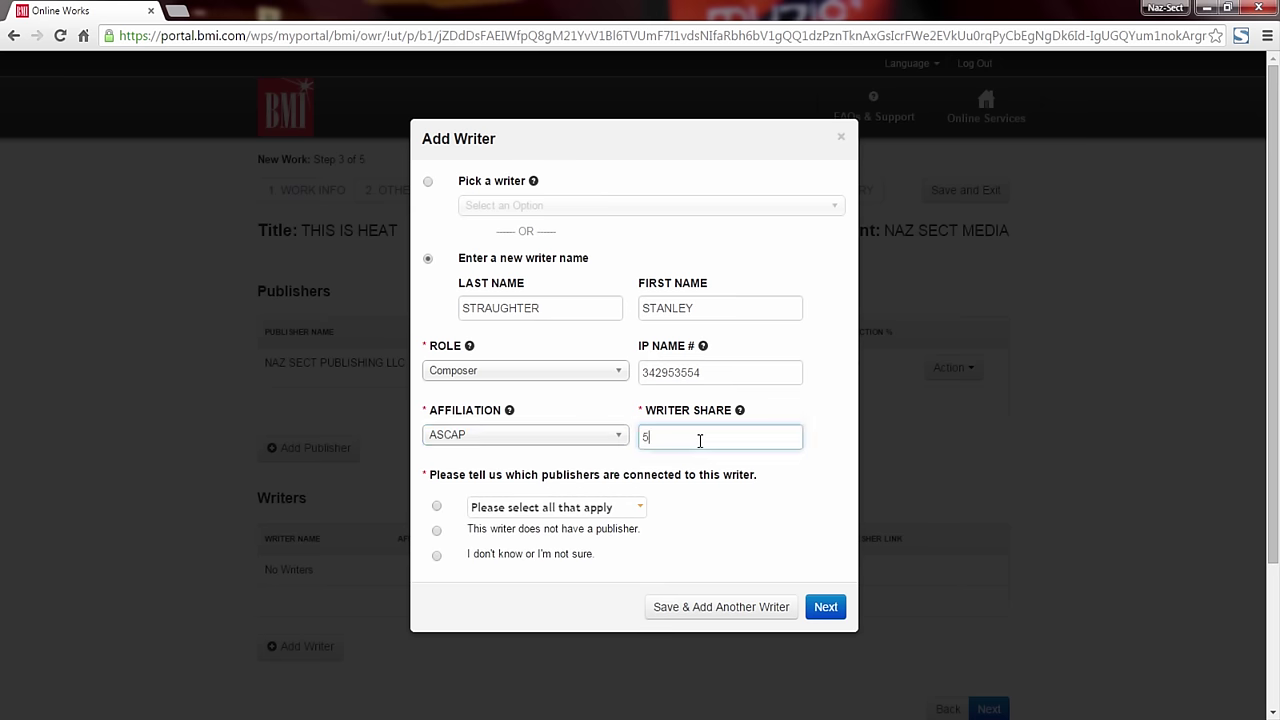
pyautogui.click(436, 506)
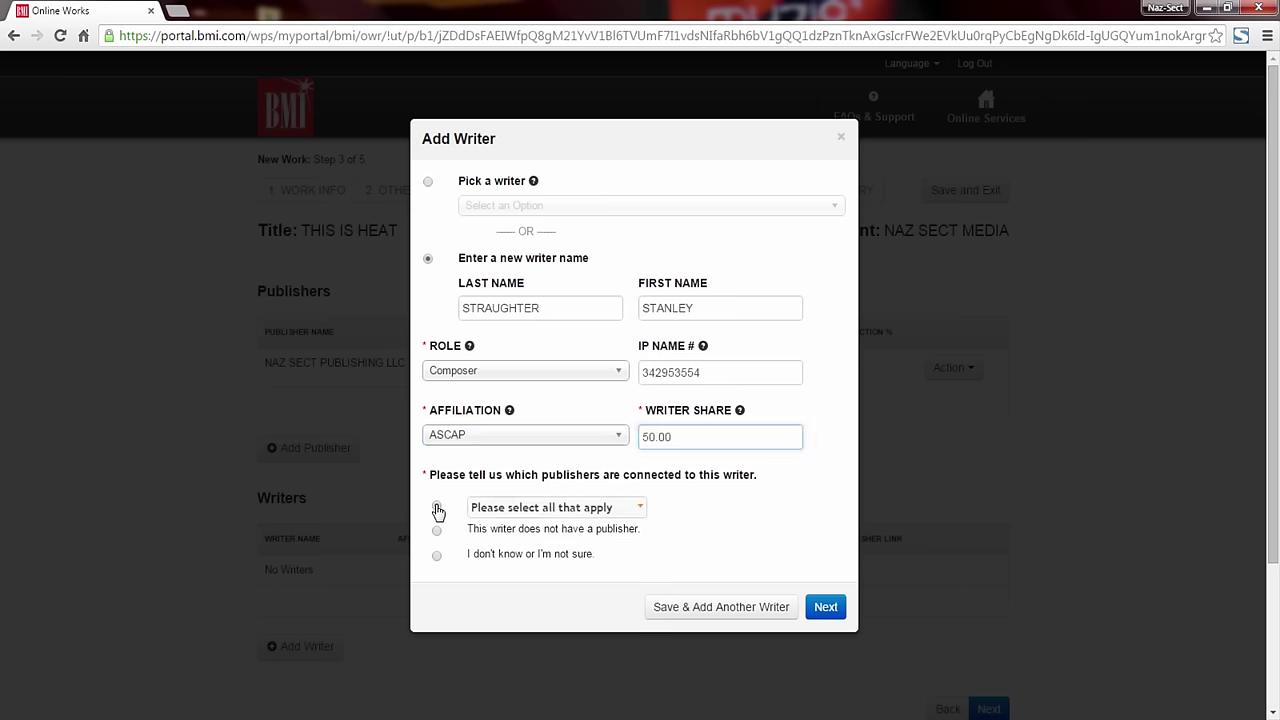
pyautogui.click(624, 512)
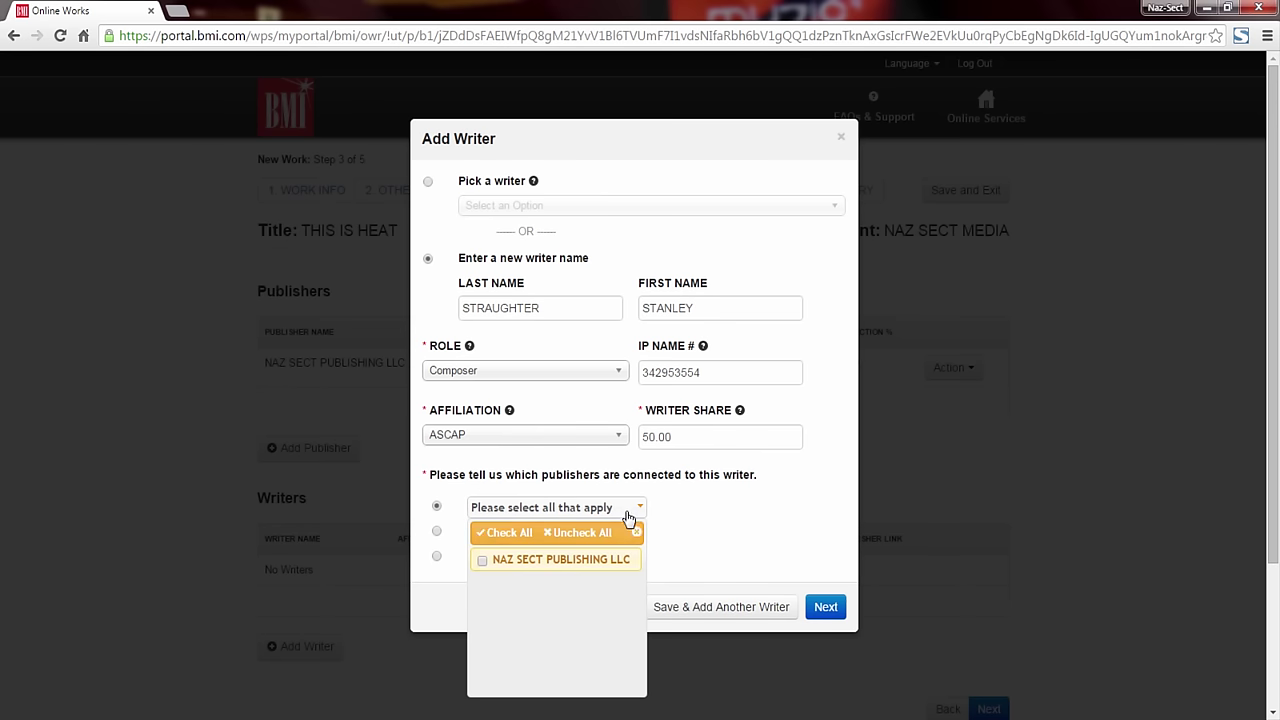
pyautogui.click(483, 561)
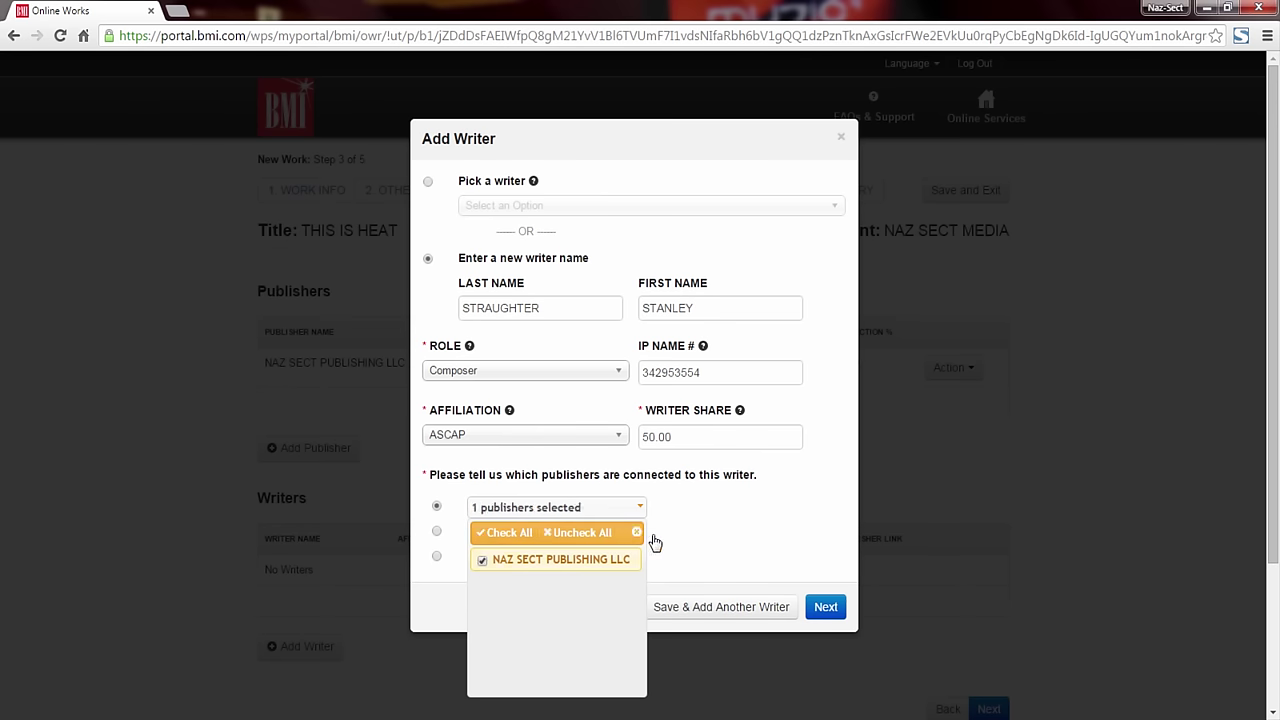
pyautogui.click(718, 520)
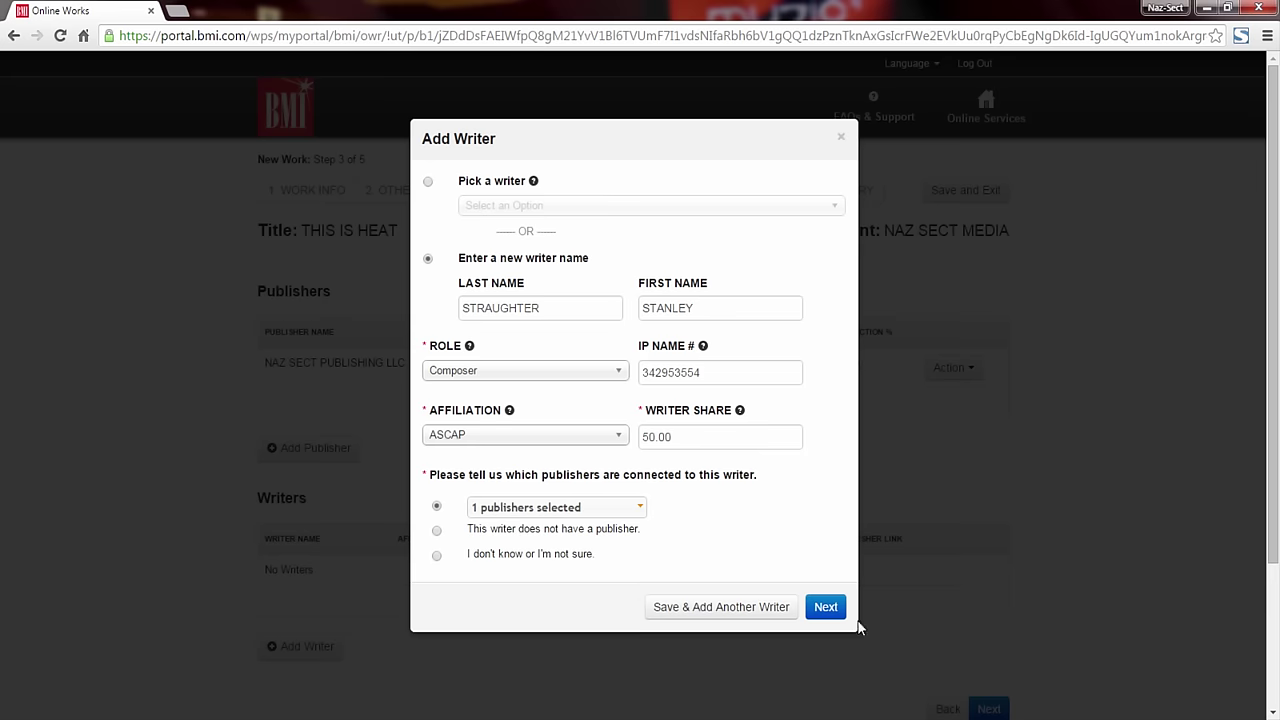
# - Save the writer, then add NAZ SECT MEDIA (BMI) as second publisher at 50% ownership and collection
pyautogui.click(828, 608)
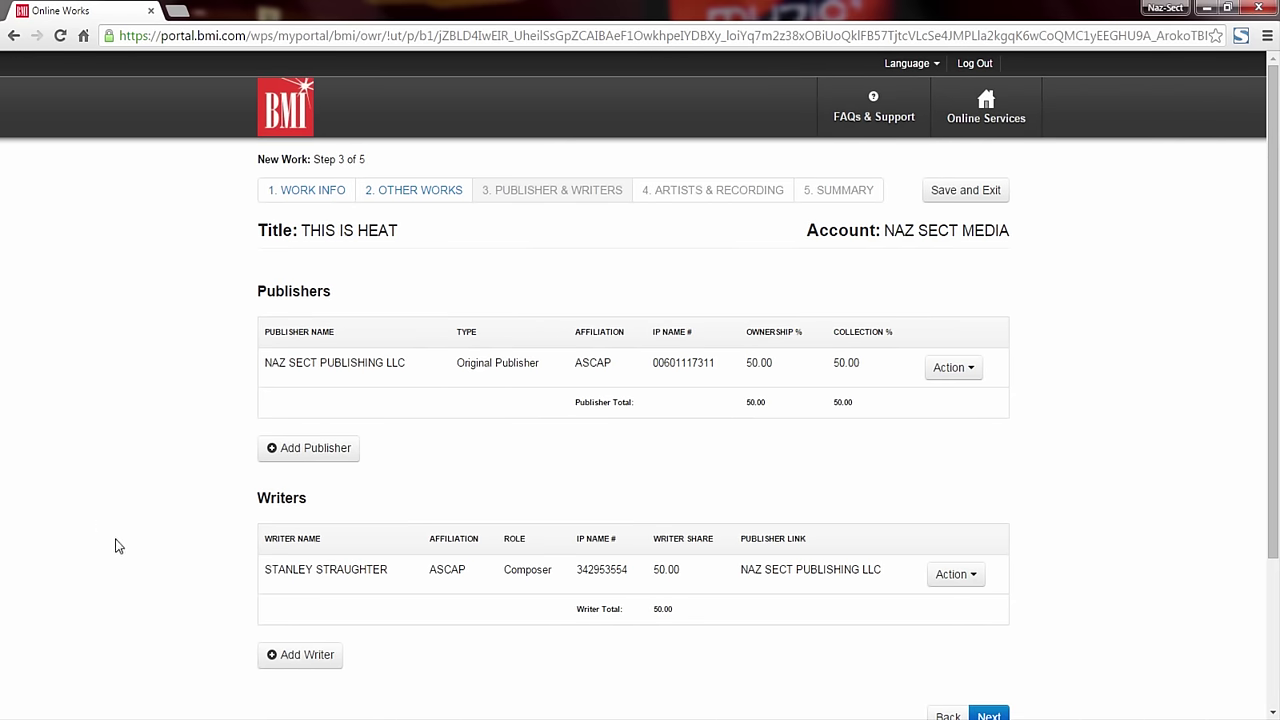
pyautogui.click(309, 449)
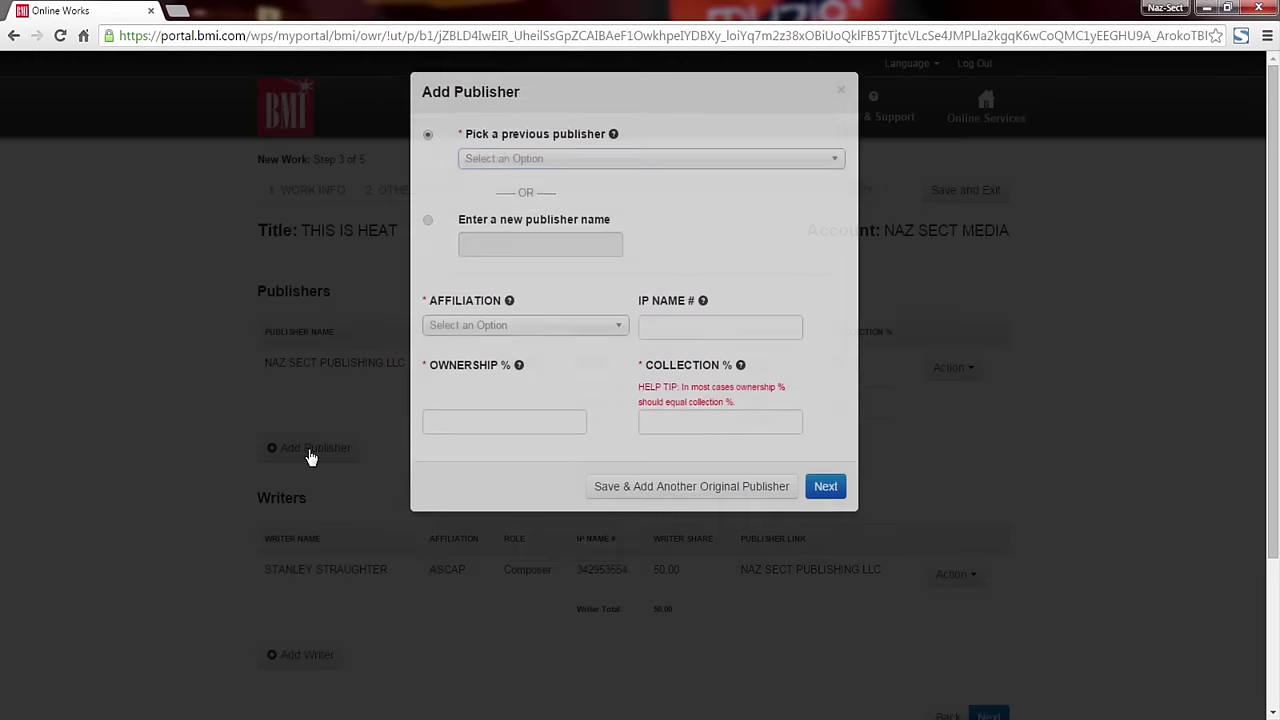
pyautogui.click(541, 206)
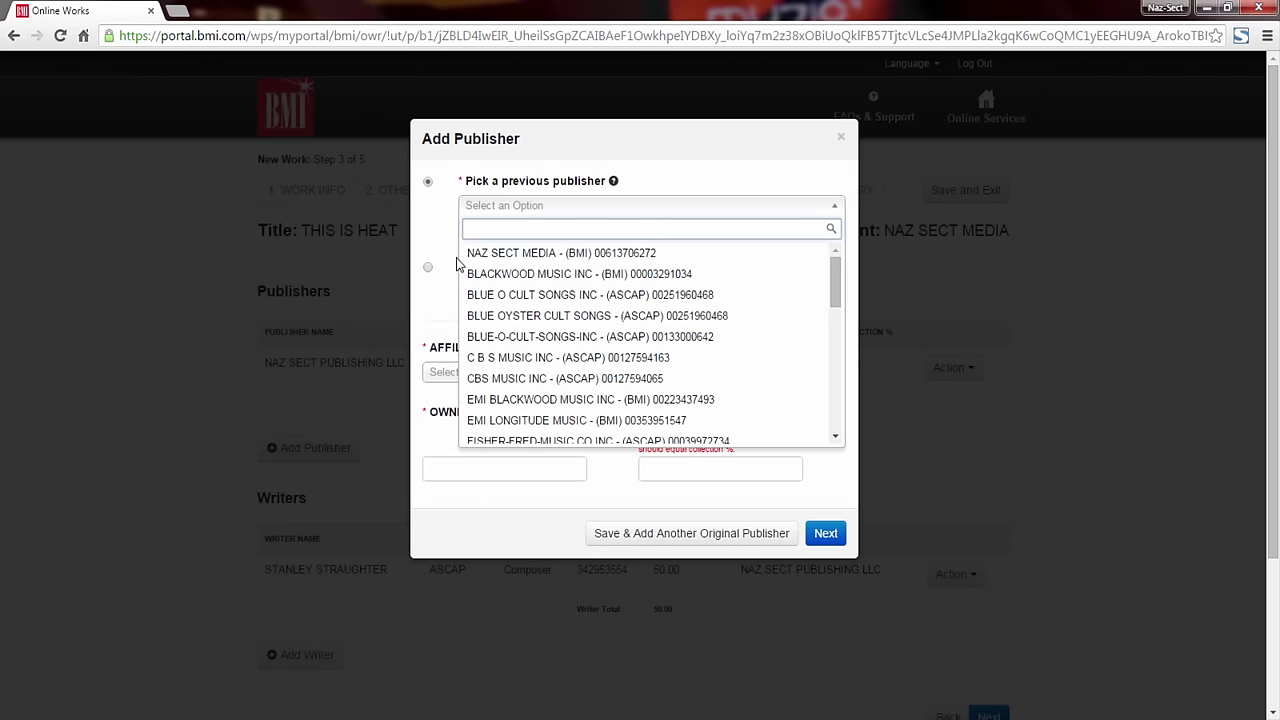
pyautogui.click(517, 256)
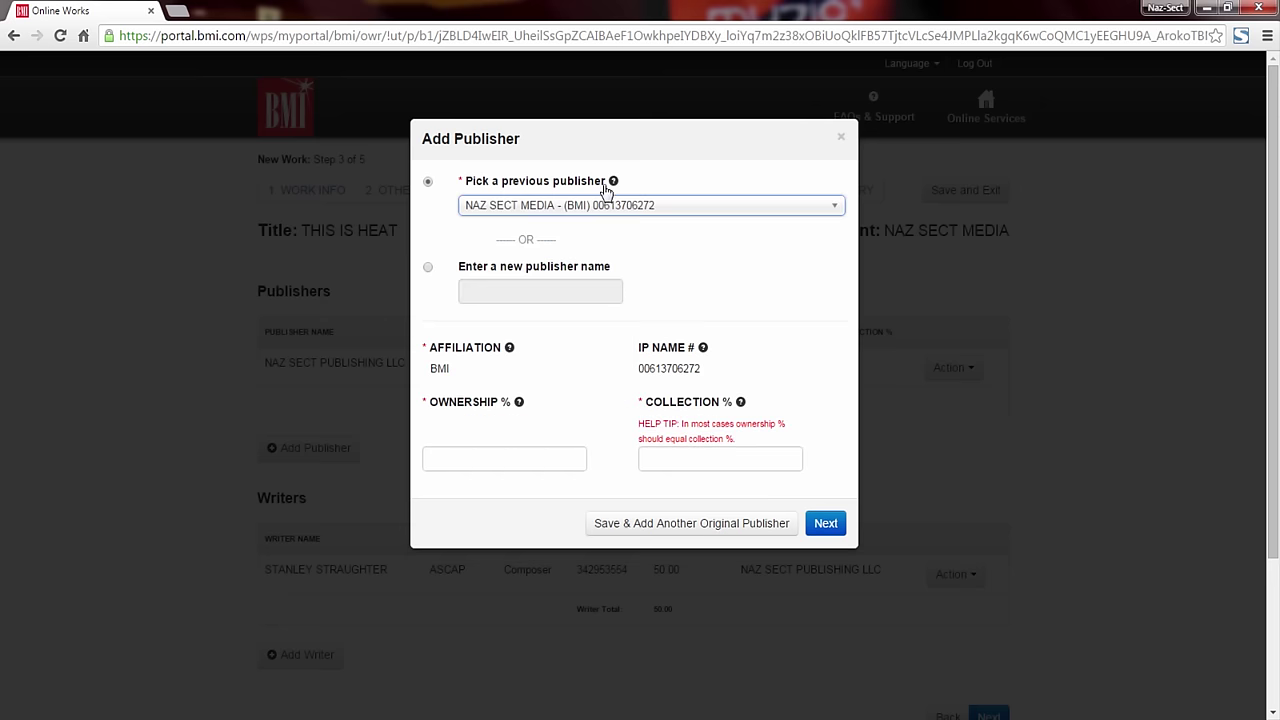
pyautogui.click(455, 463)
pyautogui.write('50')
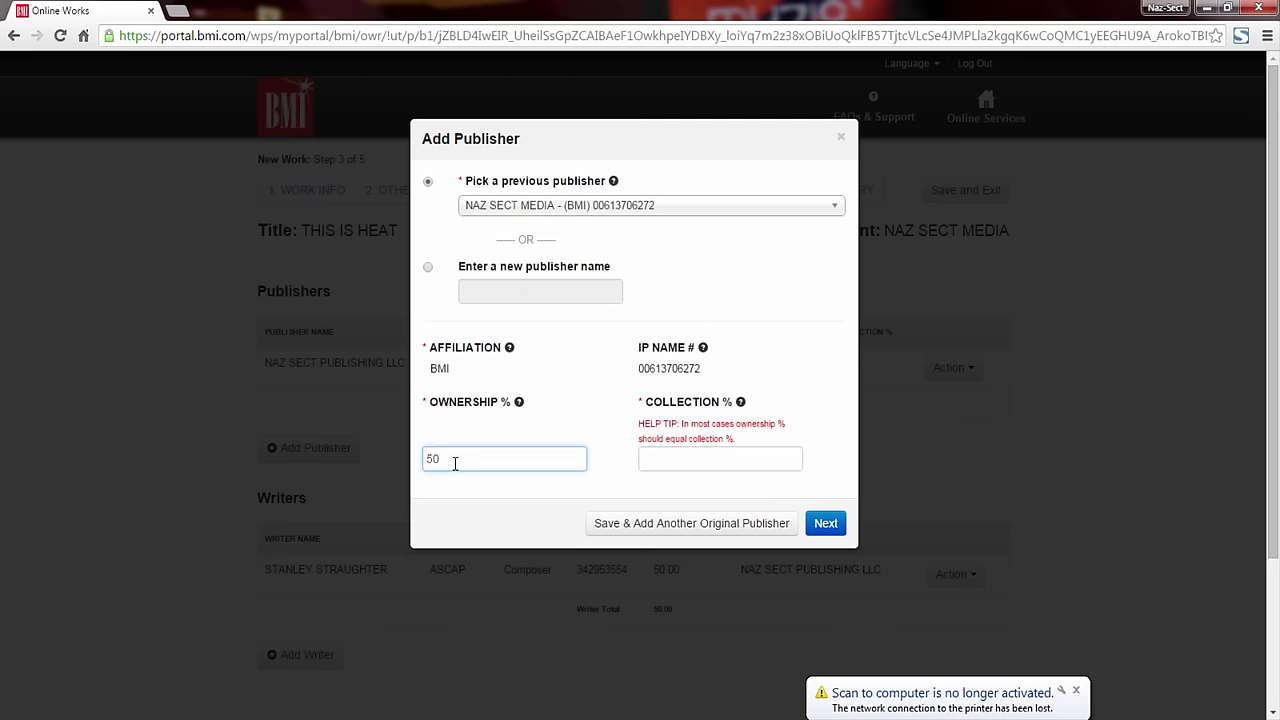
pyautogui.press('Tab')
pyautogui.write('50')
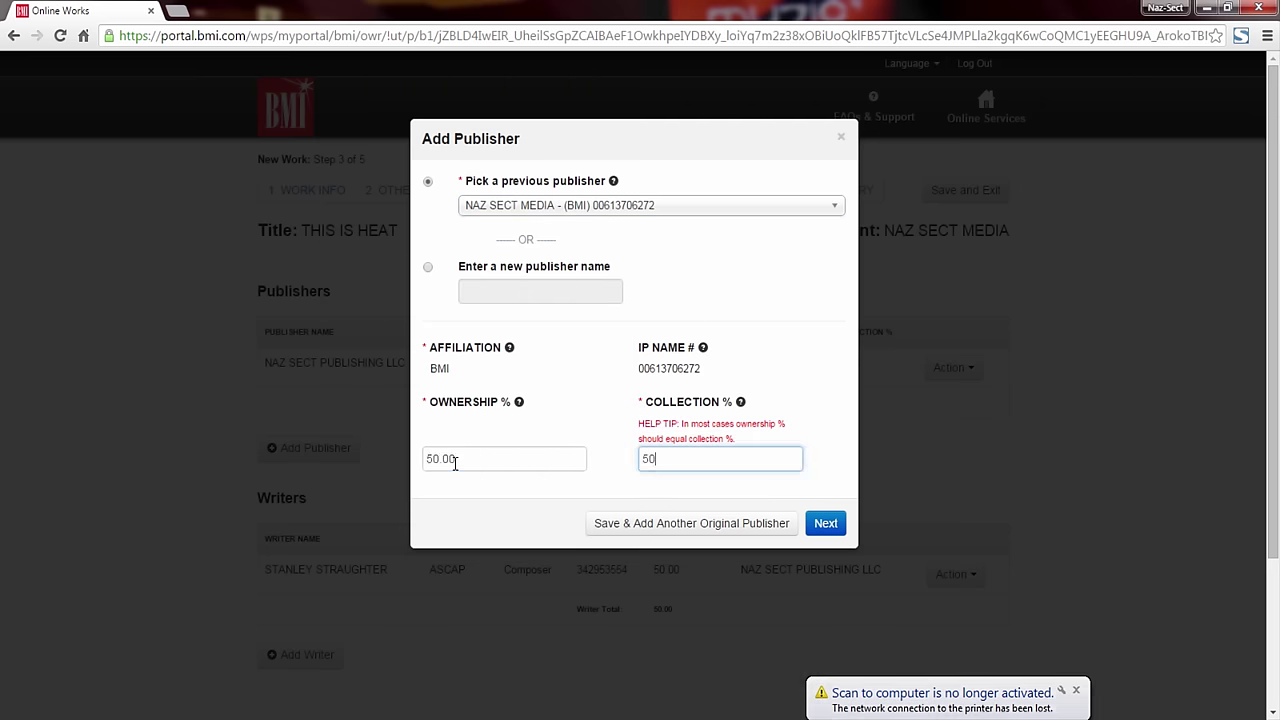
pyautogui.click(826, 525)
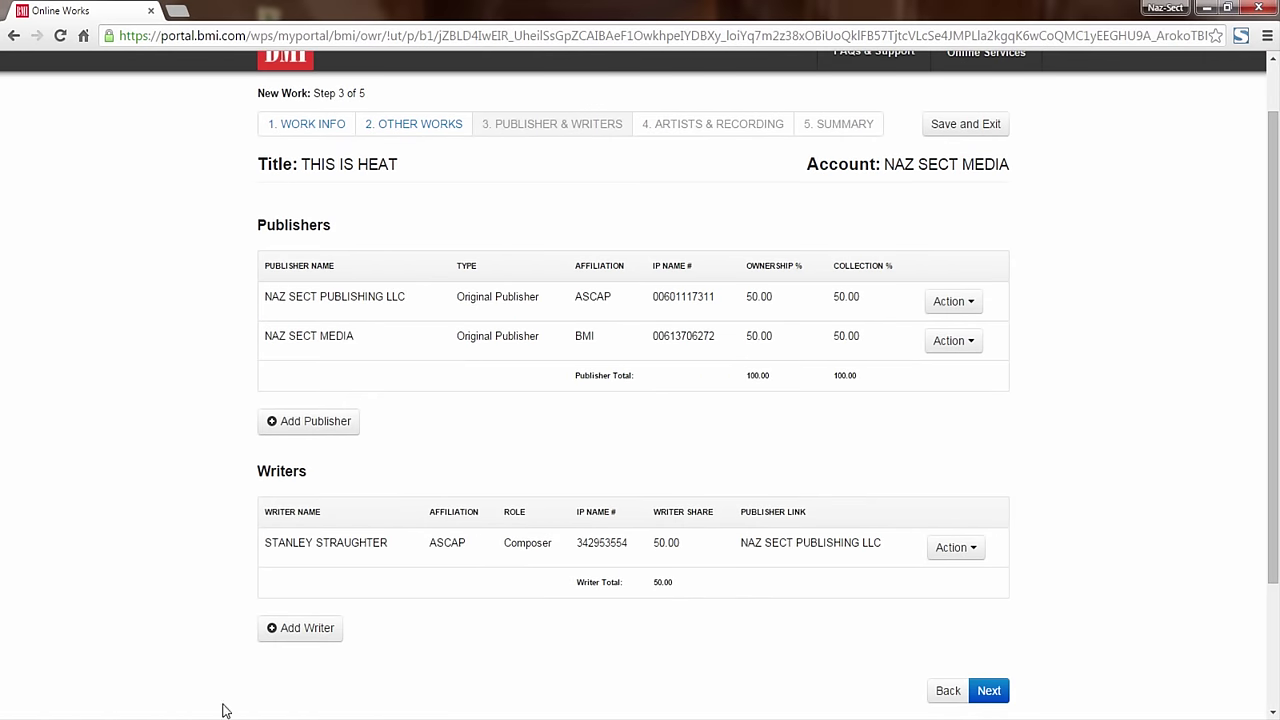
# - Start a second writer entry and fill in the writer's last and first names
pyautogui.click(293, 632)
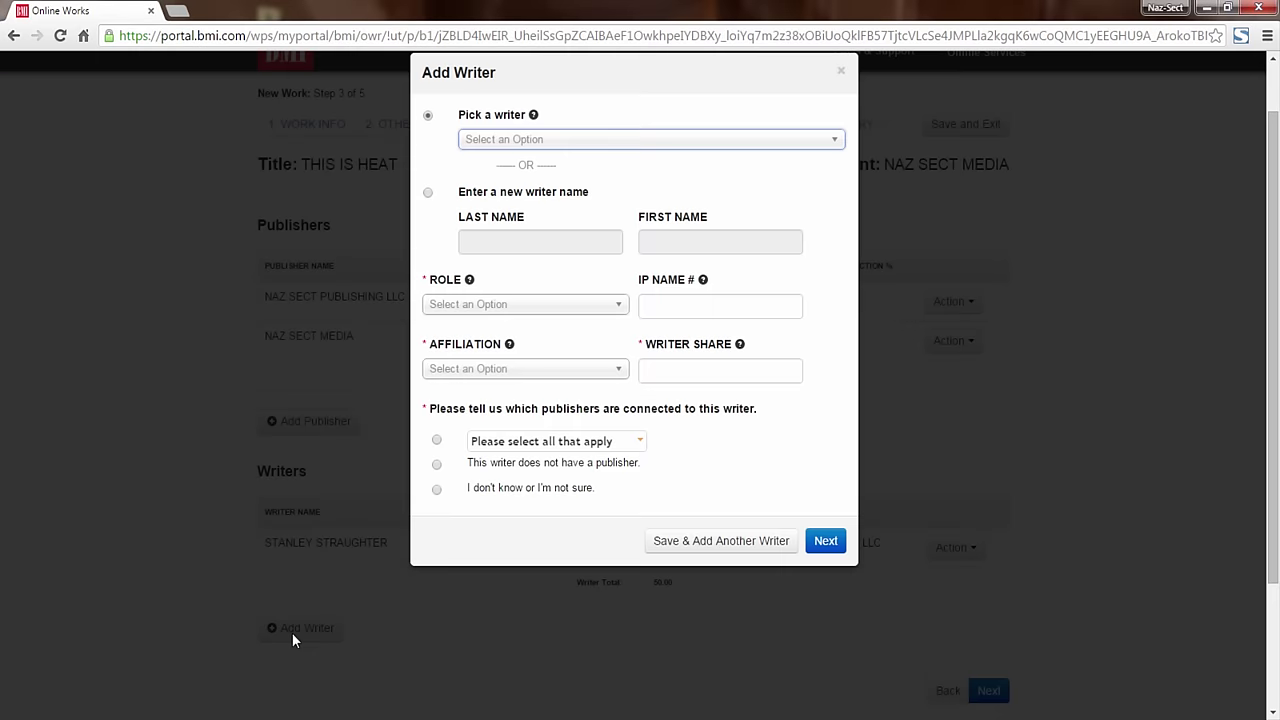
pyautogui.click(429, 193)
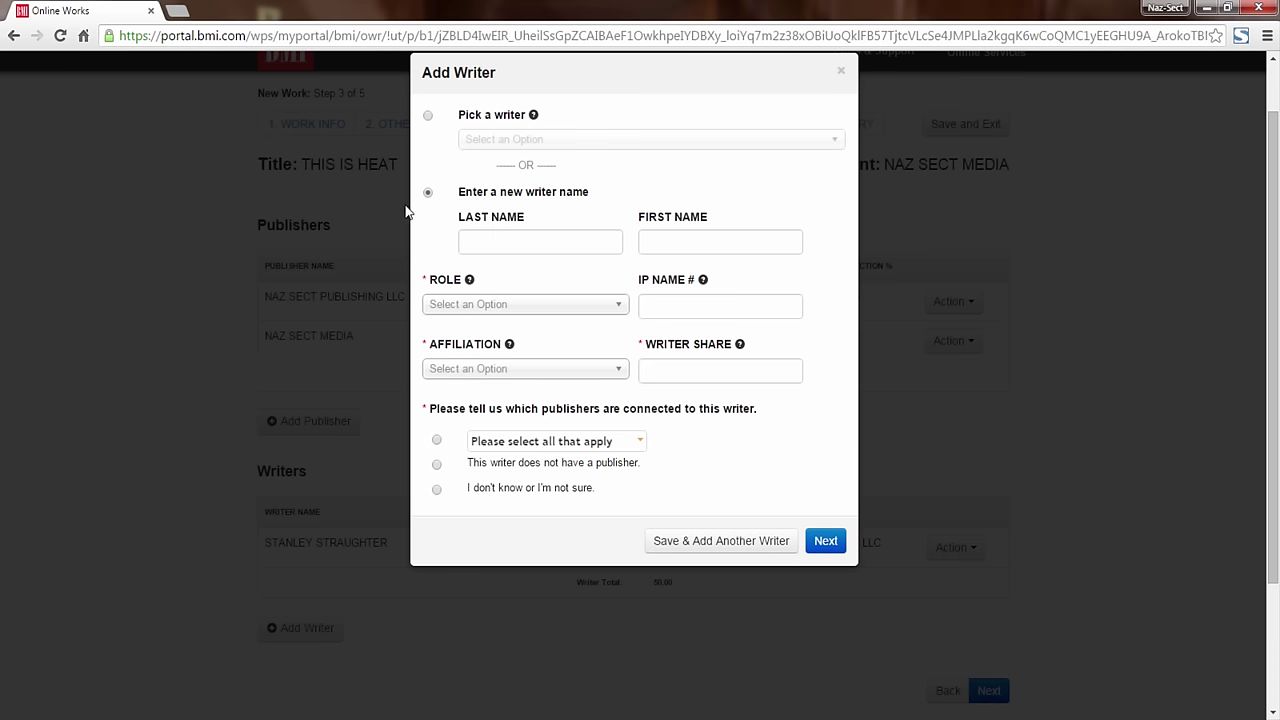
pyautogui.click(509, 240)
pyautogui.write('SMI')
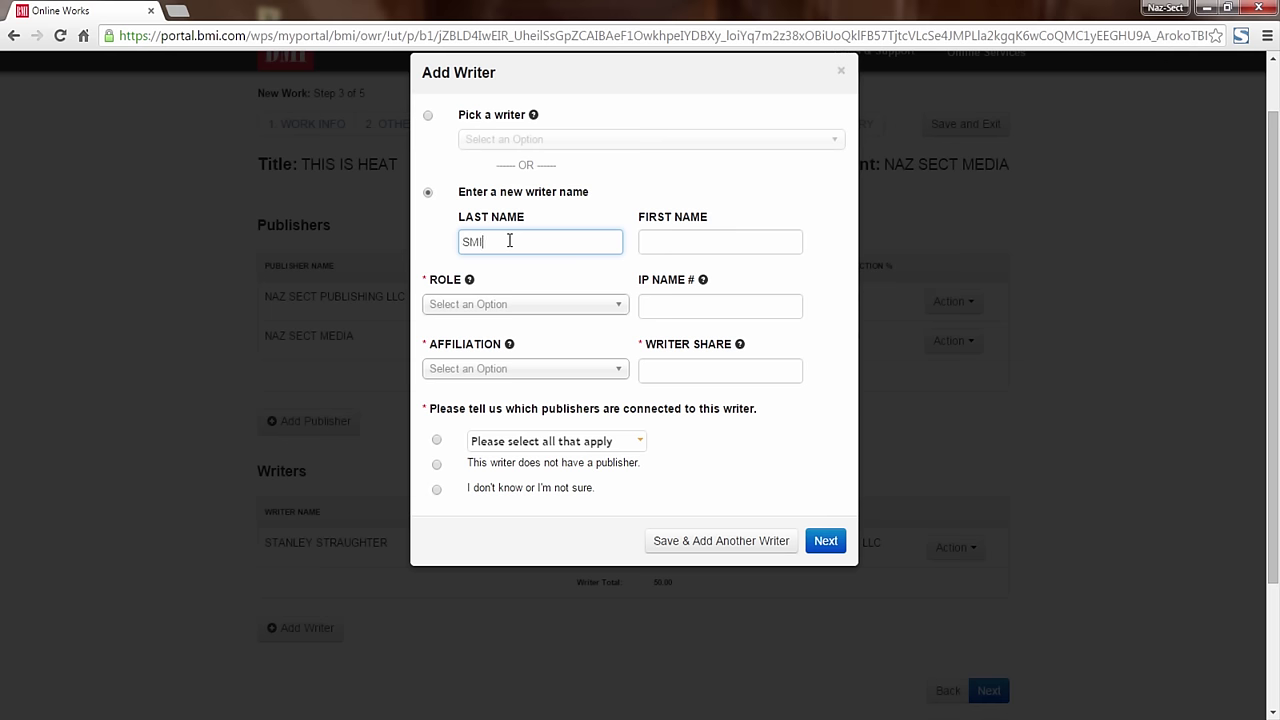
pyautogui.write('TH')
pyautogui.press('Tab')
pyautogui.write('MR')
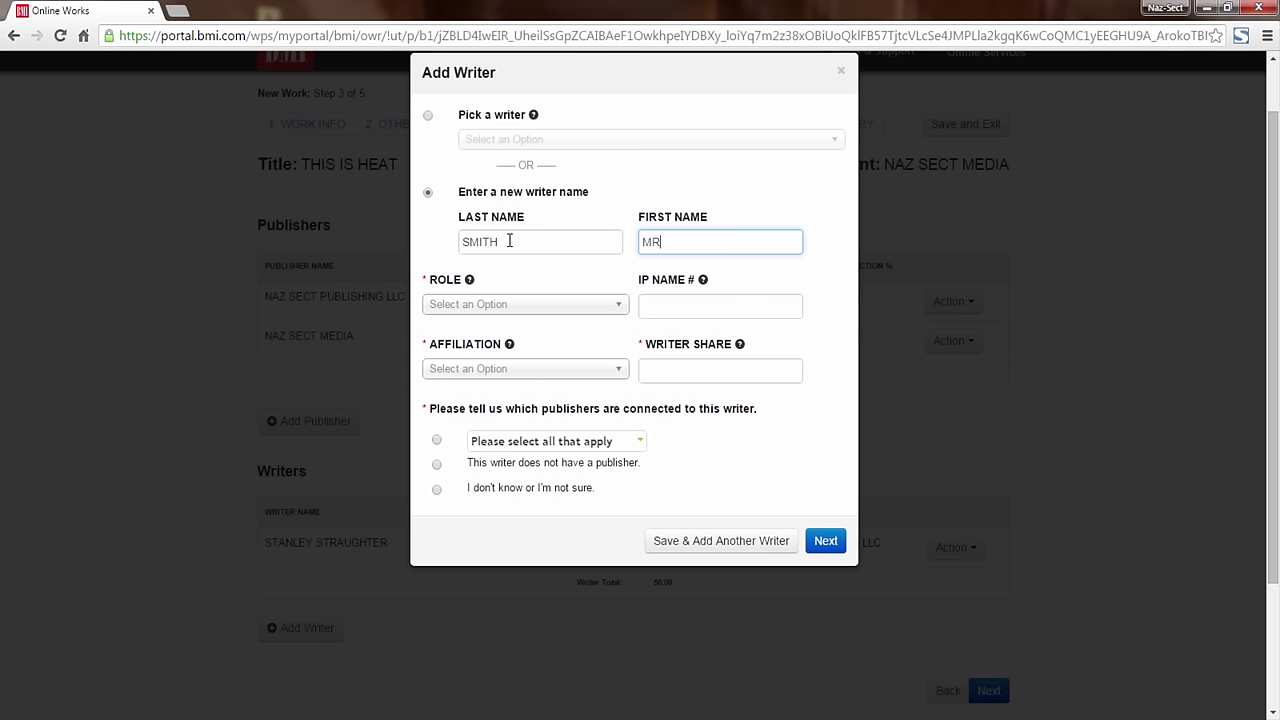
# - Make the second writer a BMI Composer linked to NAZ SECT MEDIA and save them
pyautogui.click(618, 307)
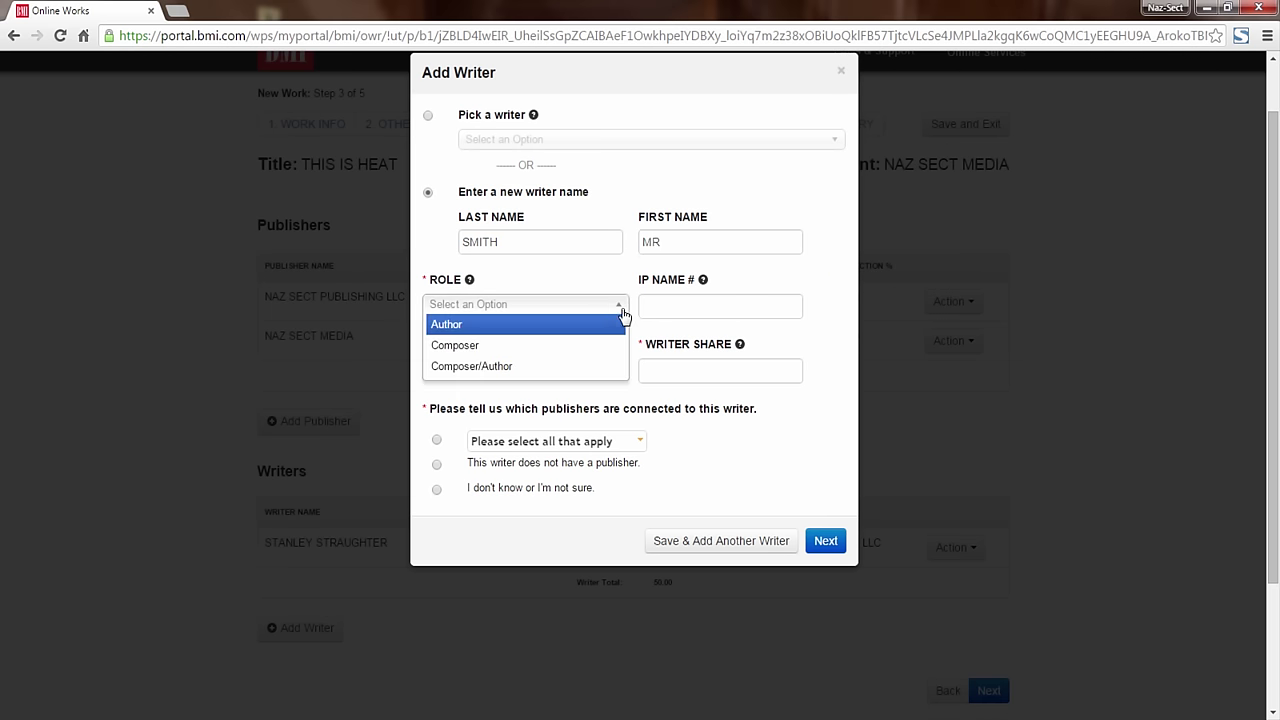
pyautogui.click(474, 348)
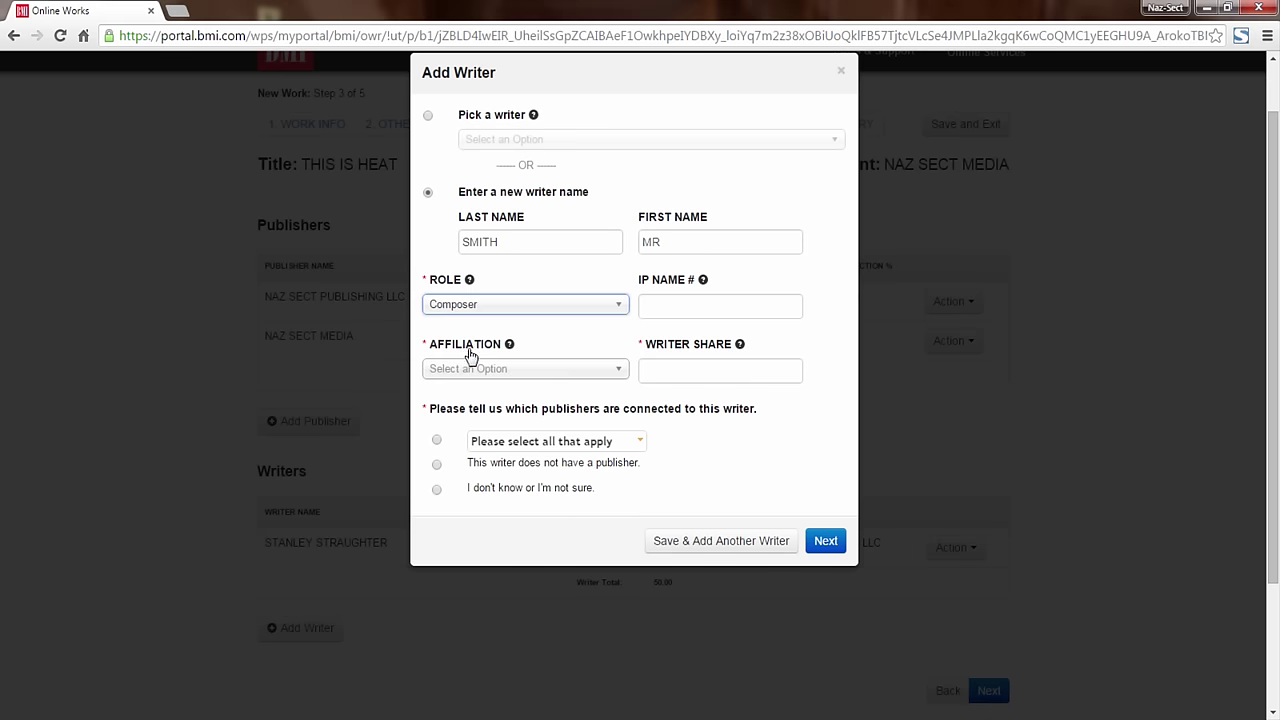
pyautogui.click(617, 369)
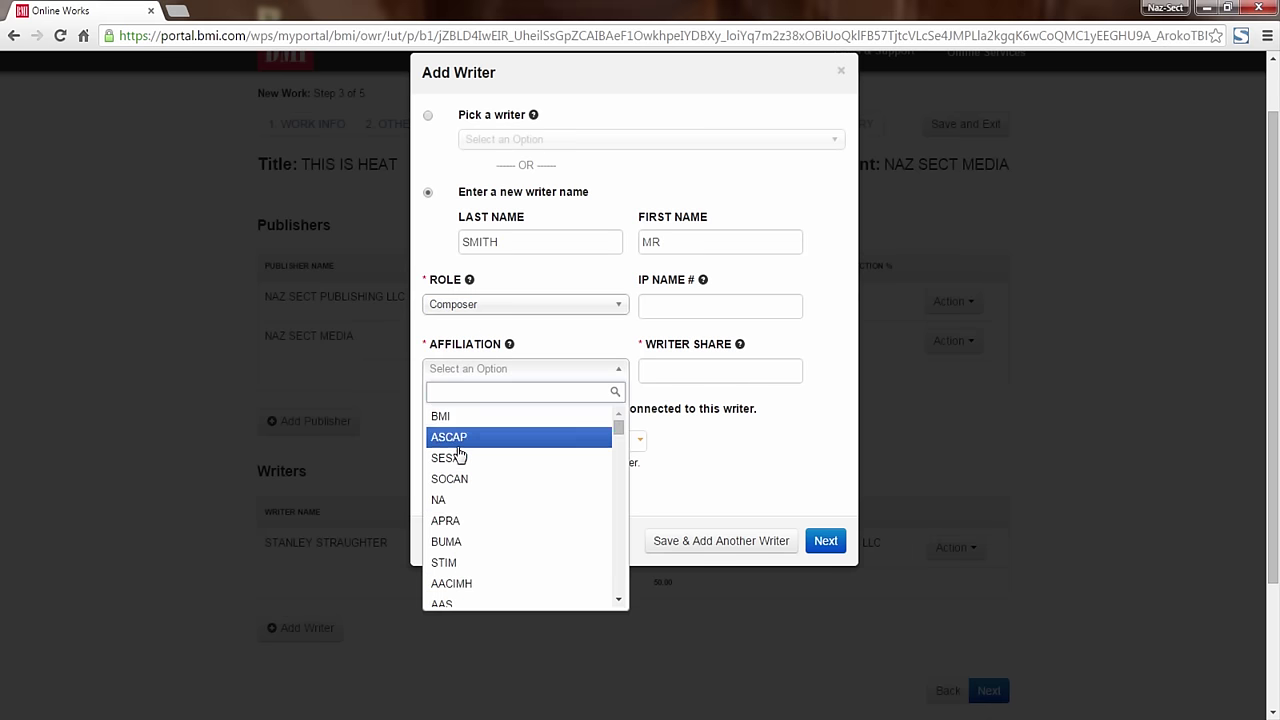
pyautogui.click(455, 417)
pyautogui.click(707, 362)
pyautogui.write('50')
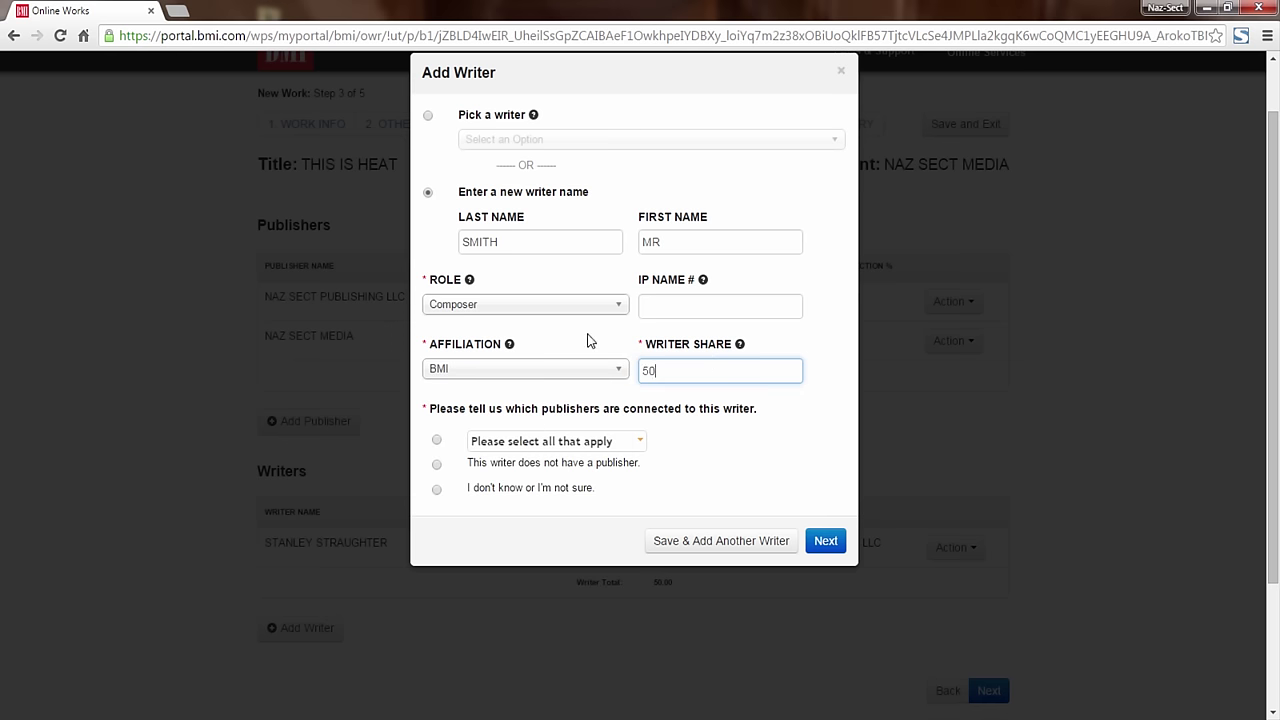
pyautogui.click(437, 441)
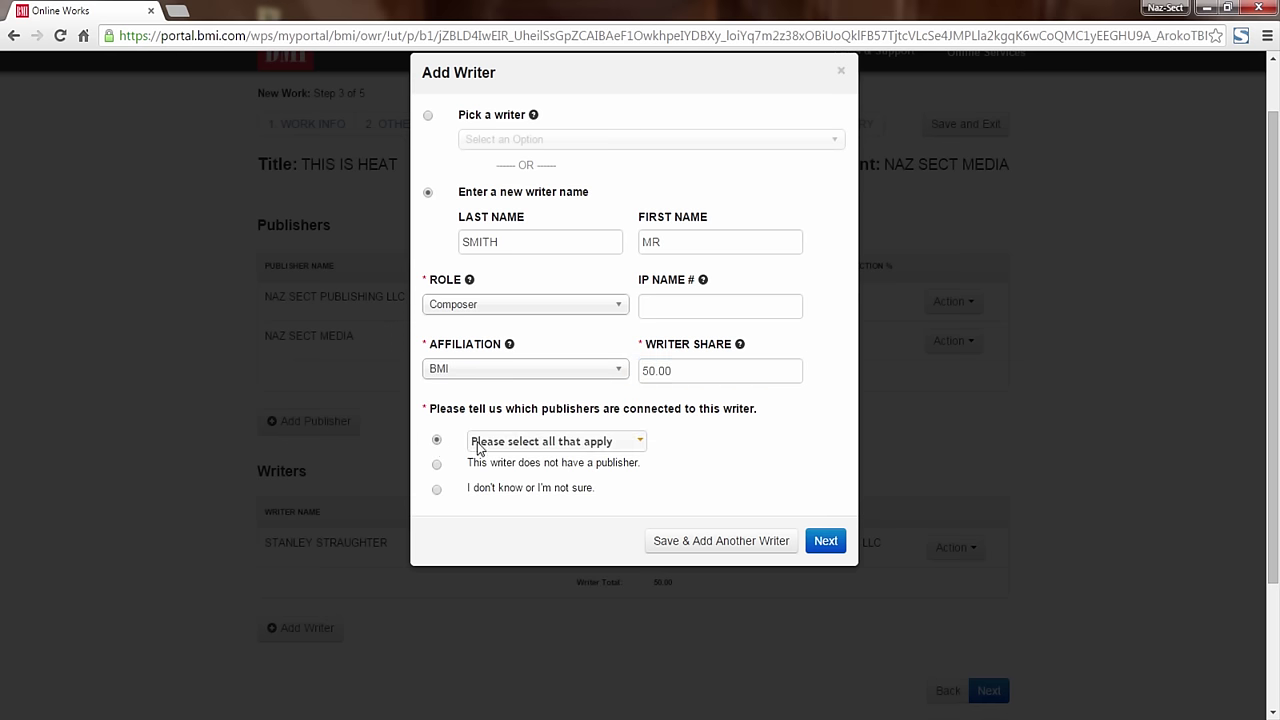
pyautogui.click(630, 449)
pyautogui.click(483, 522)
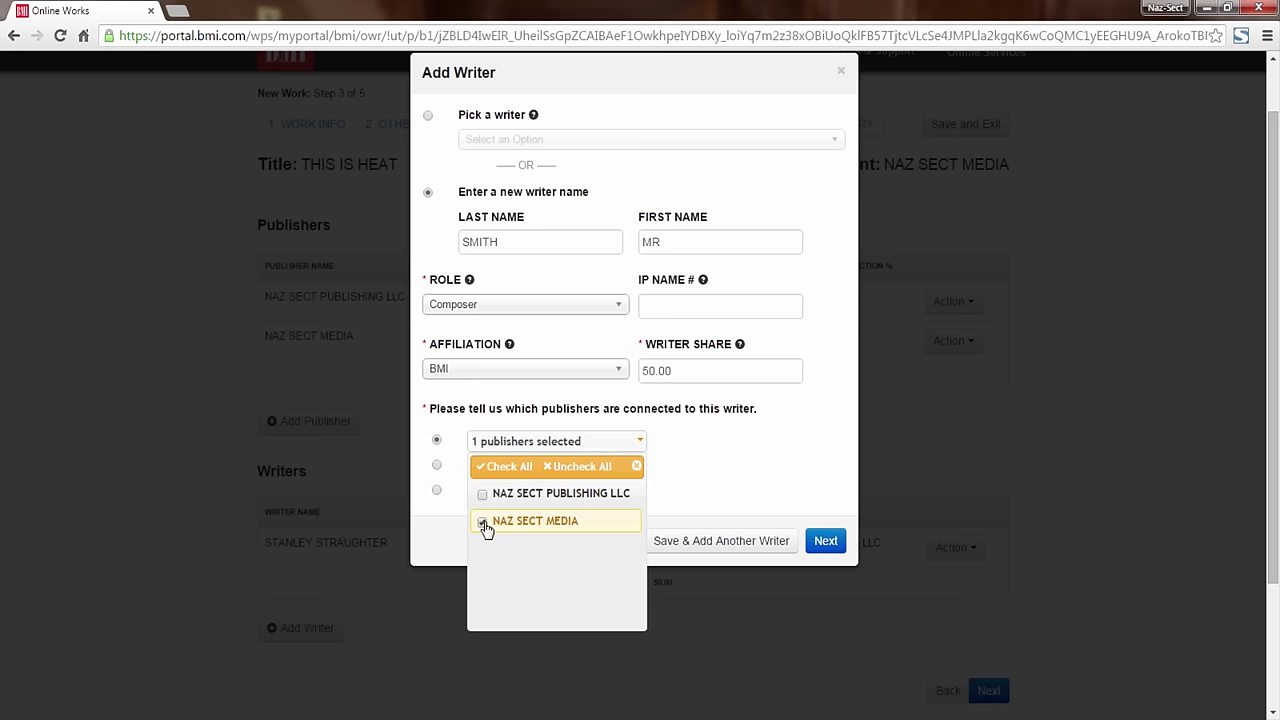
pyautogui.click(766, 466)
pyautogui.click(828, 542)
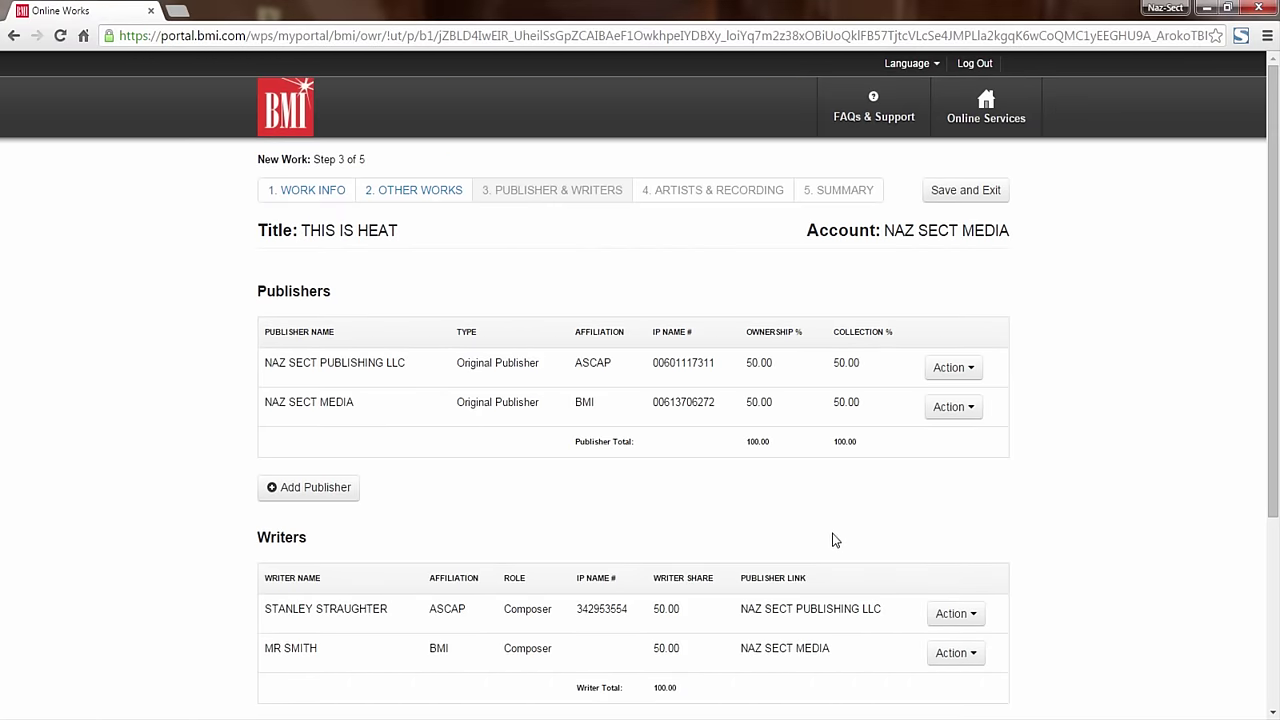
# - Review the two publishers and two writers, then try to continue and hit the author-required error
pyautogui.scroll(-3, 834, 540)
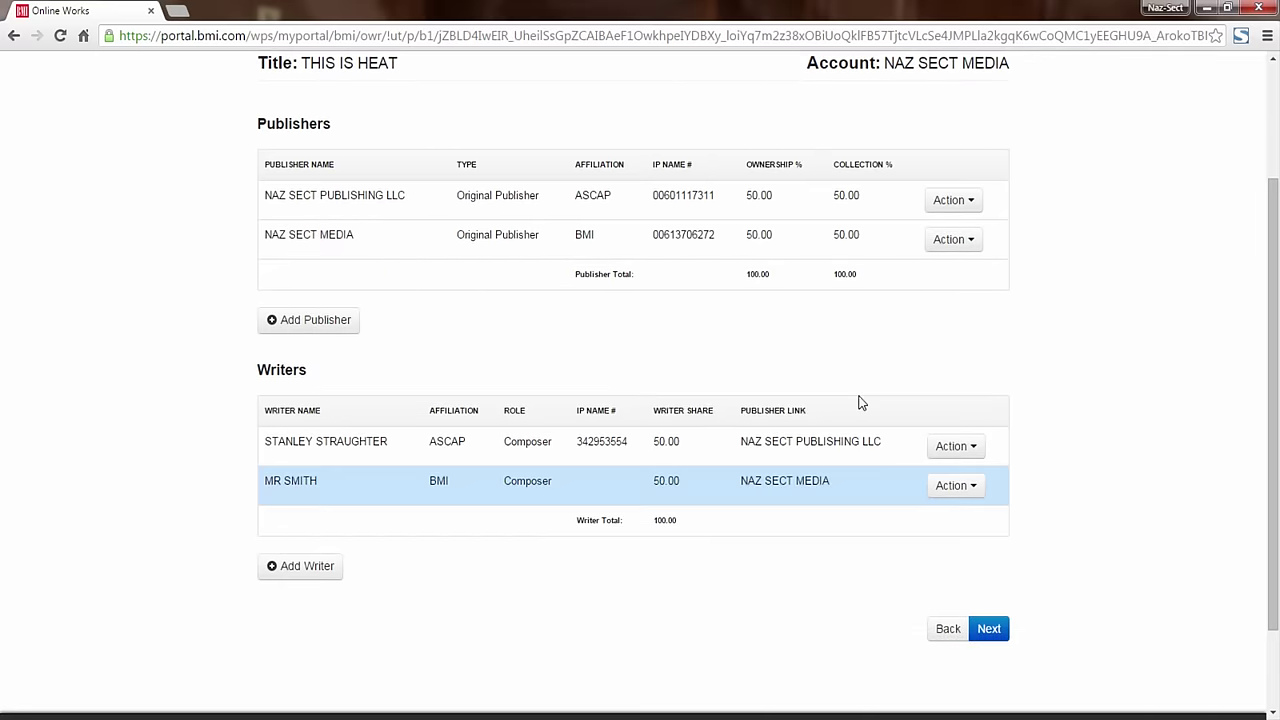
pyautogui.scroll(2, 838, 354)
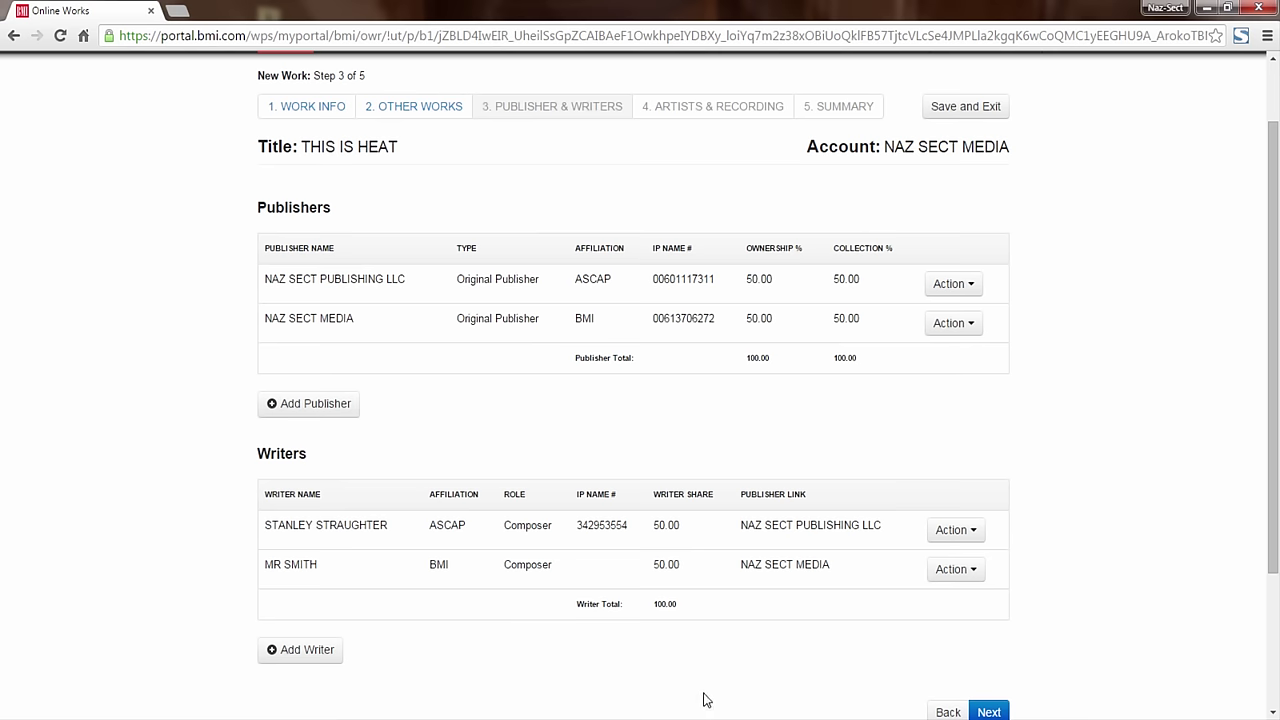
pyautogui.scroll(-1, 1115, 461)
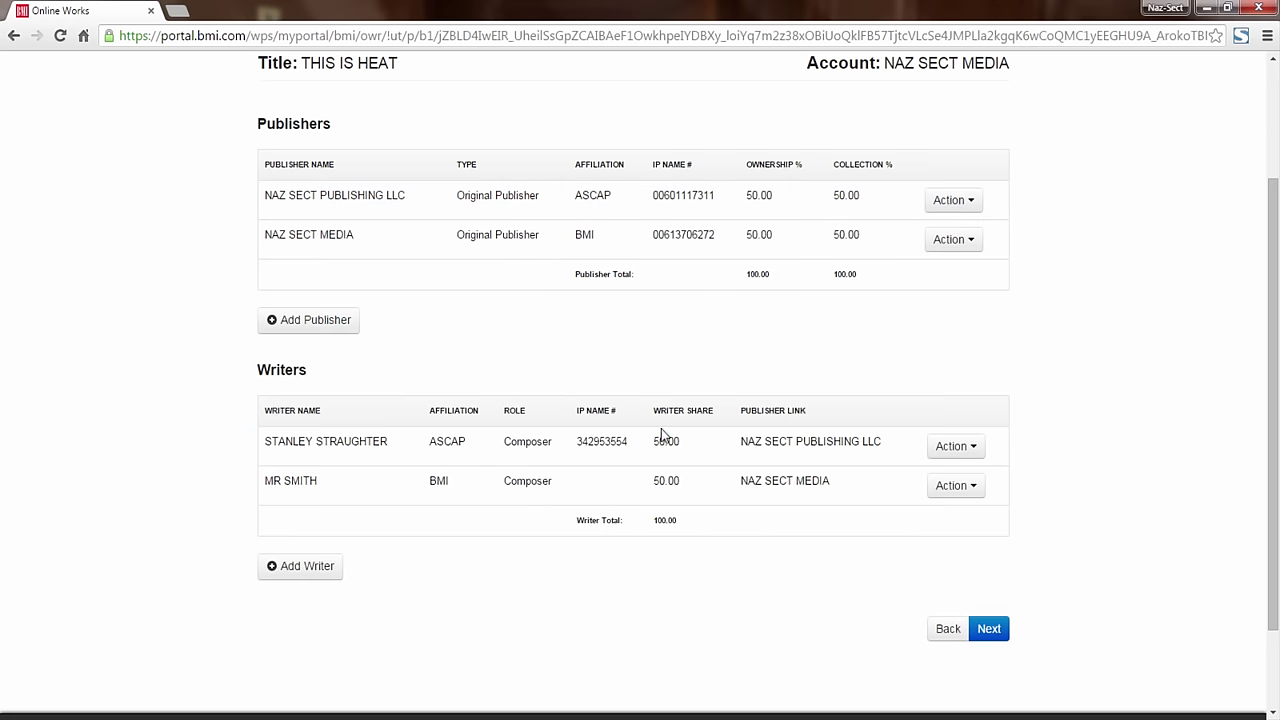
pyautogui.click(989, 629)
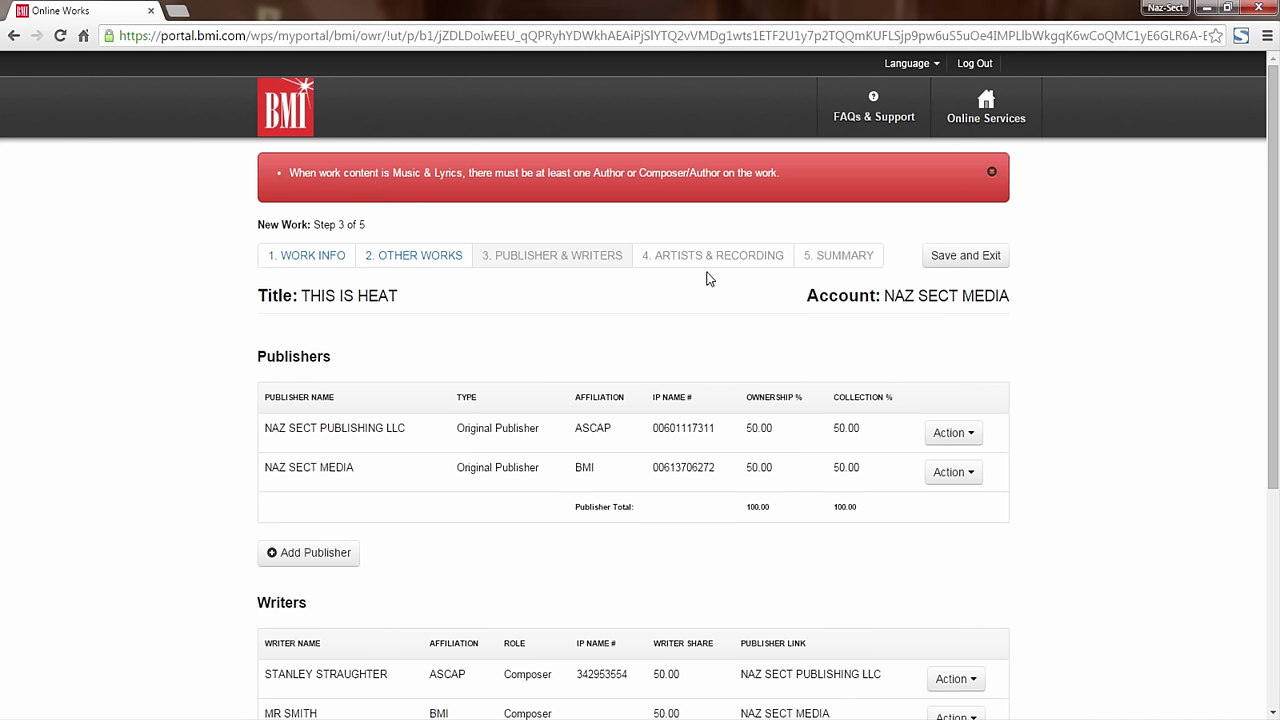
# - Edit the ASCAP writer and change their role from Composer to Author
pyautogui.scroll(-3, 626, 324)
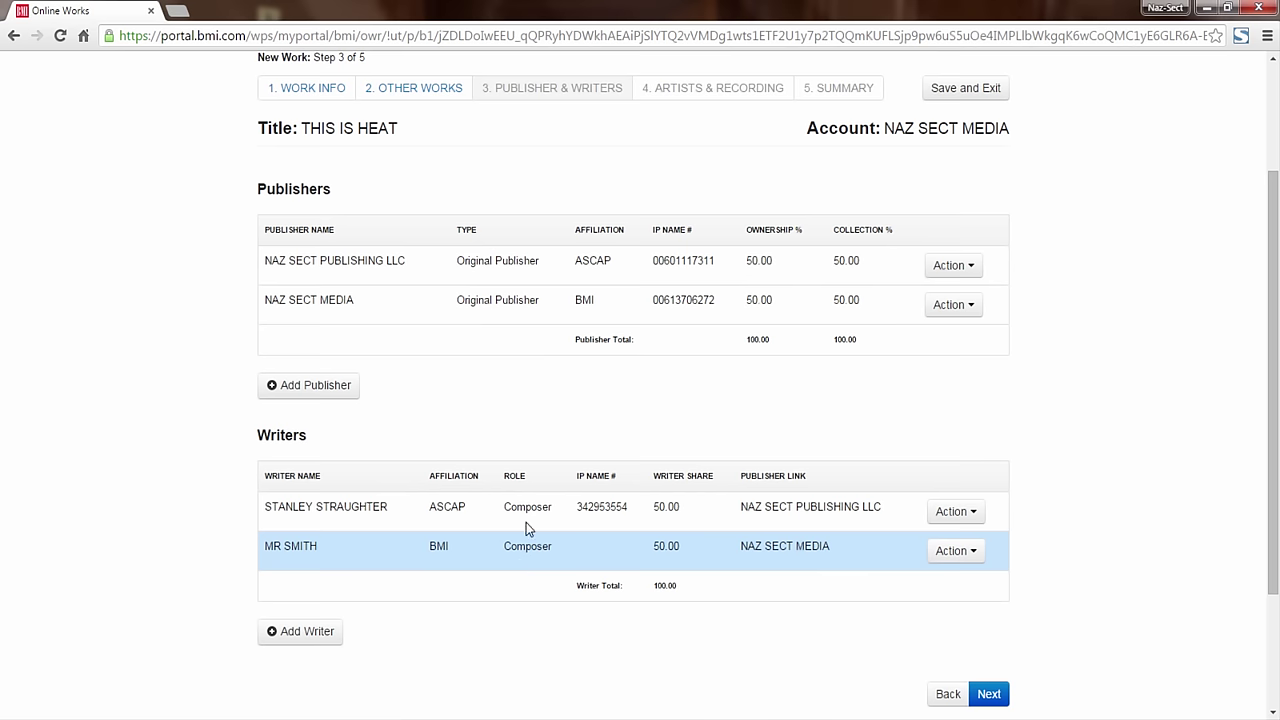
pyautogui.click(952, 510)
pyautogui.click(948, 540)
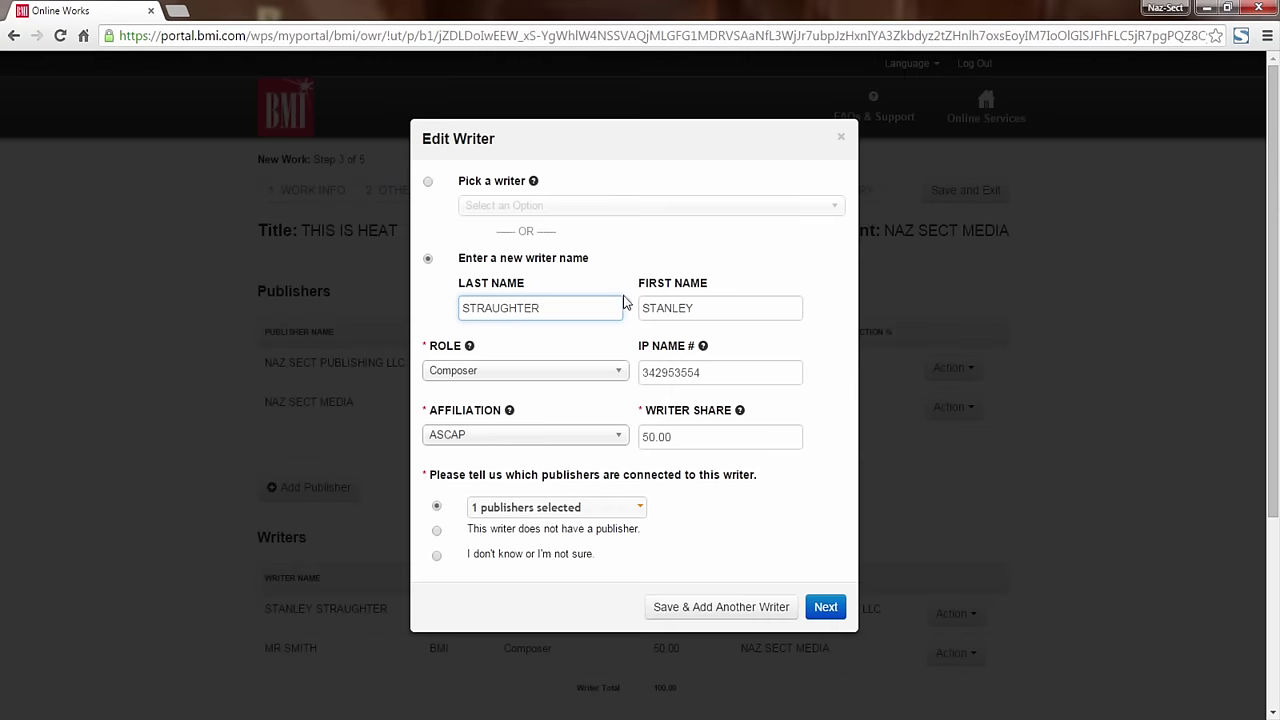
pyautogui.click(605, 375)
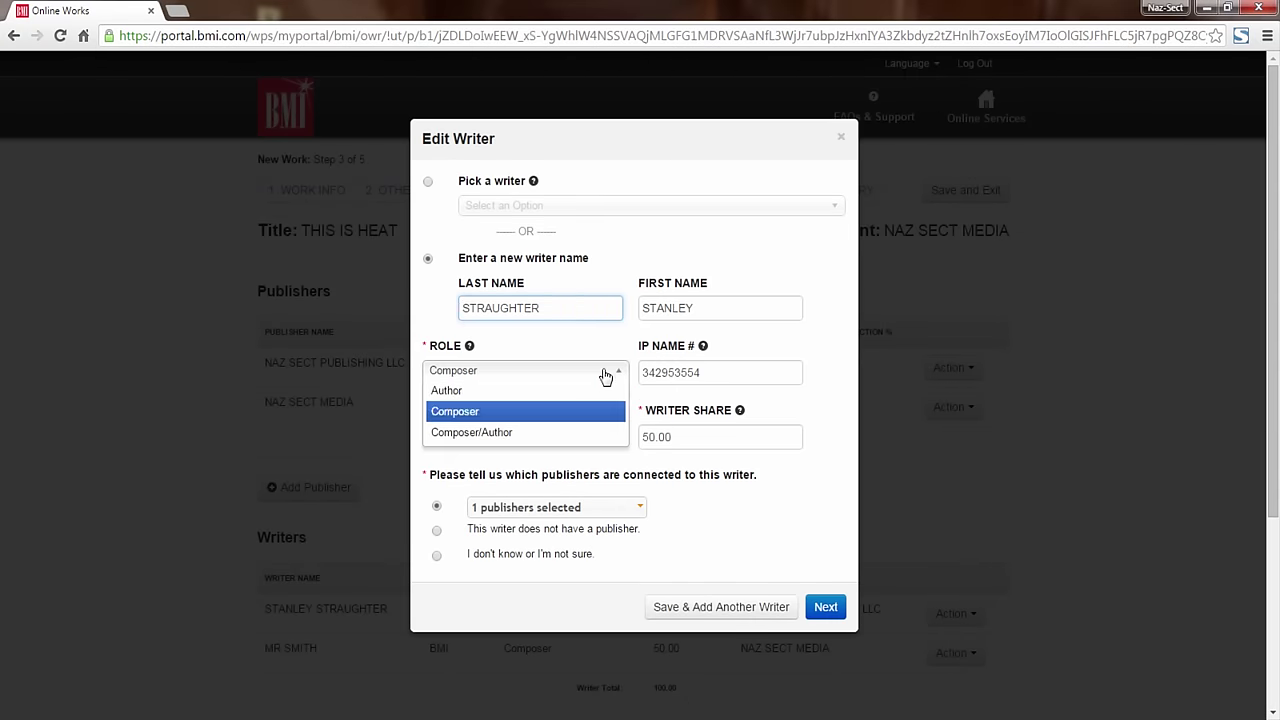
pyautogui.click(491, 400)
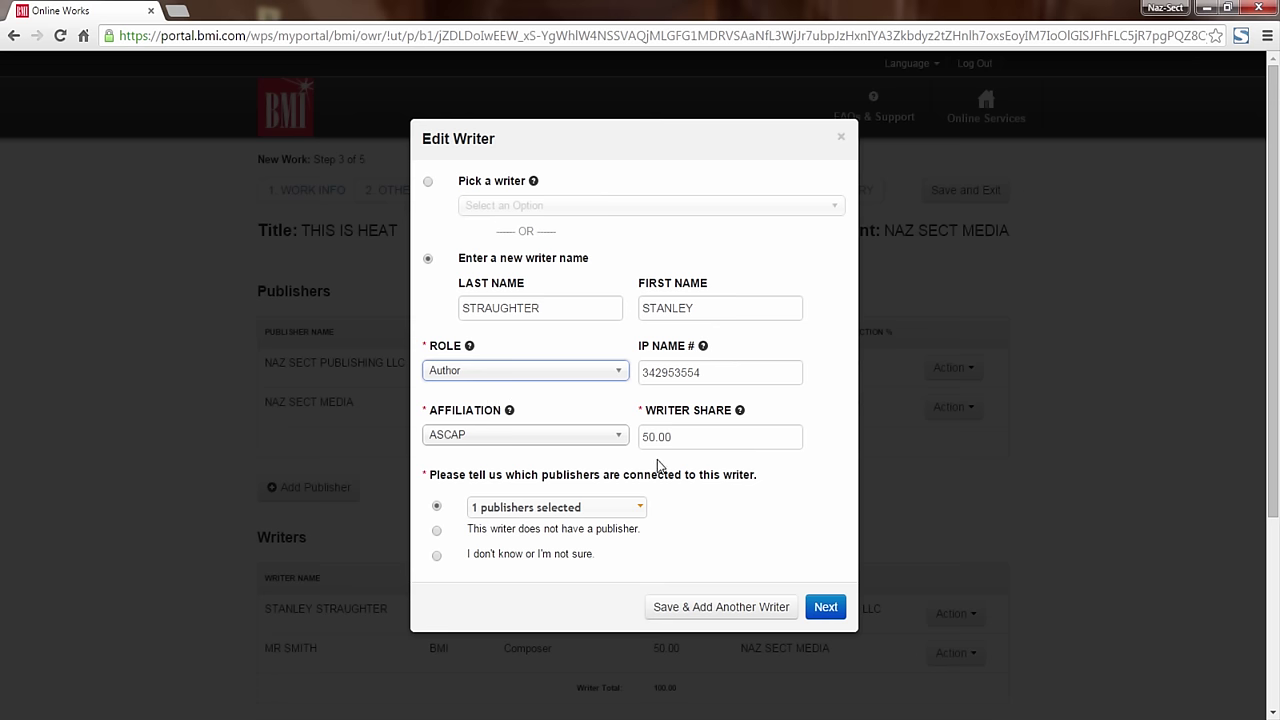
pyautogui.click(823, 609)
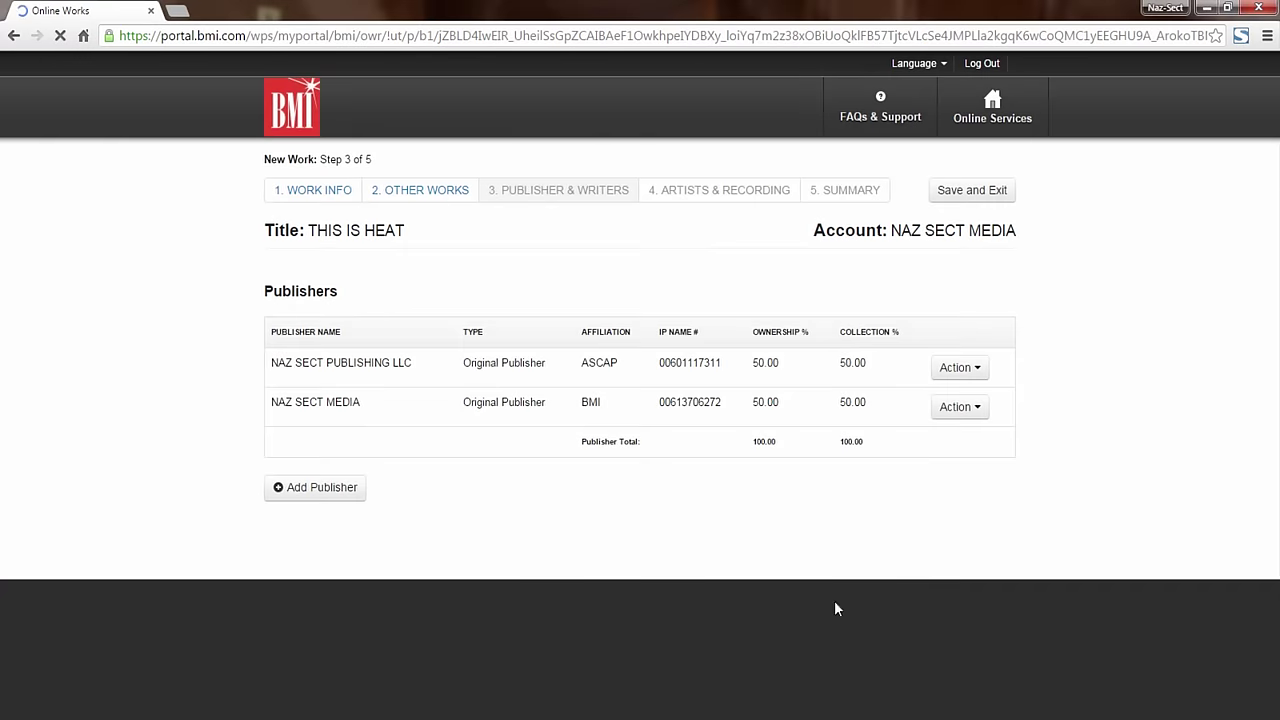
pyautogui.scroll(-2, 757, 480)
pyautogui.scroll(-1, 751, 480)
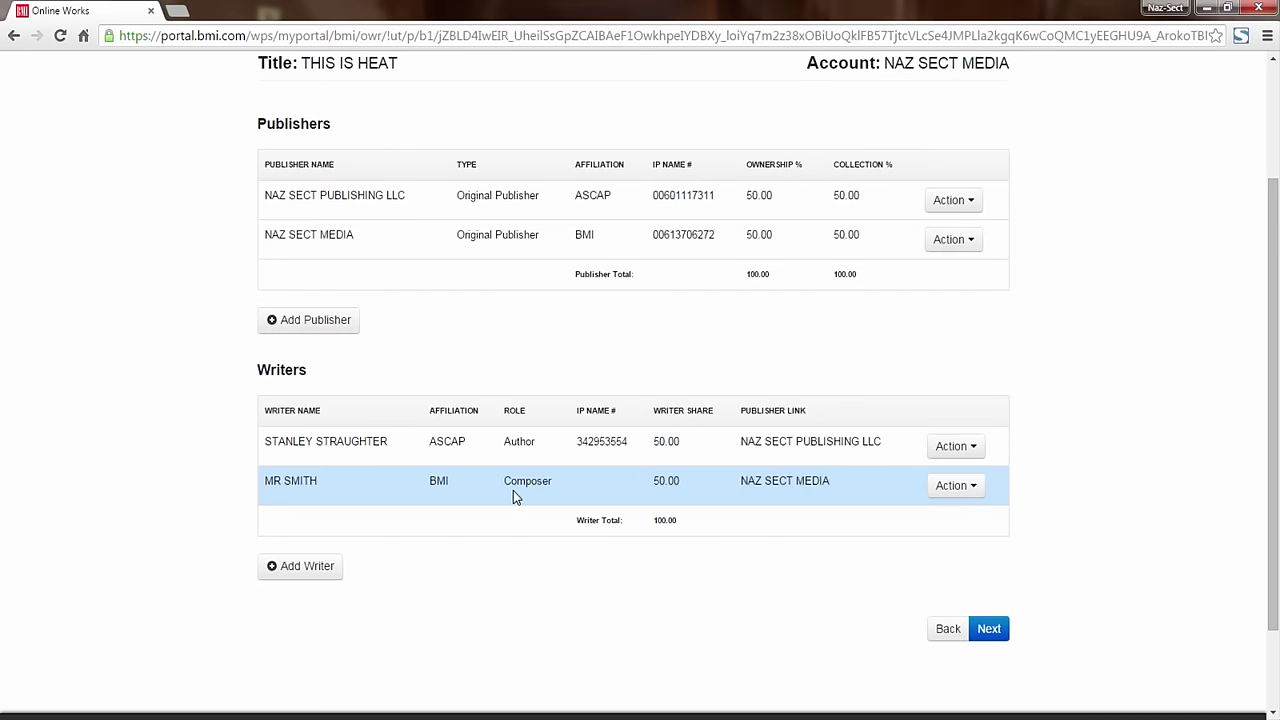
# - Answer Yes to artists, Yes to recordings, and No to film/TV/library use
pyautogui.click(996, 634)
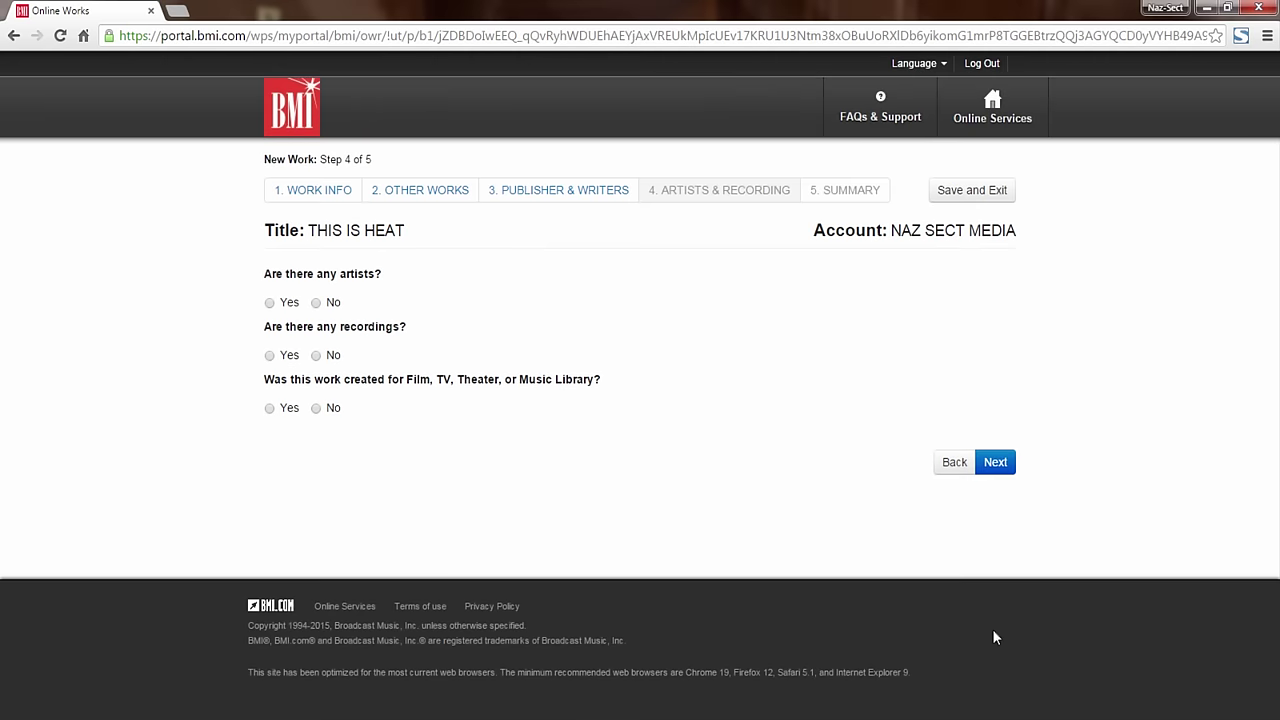
pyautogui.click(269, 302)
pyautogui.click(269, 355)
pyautogui.click(316, 409)
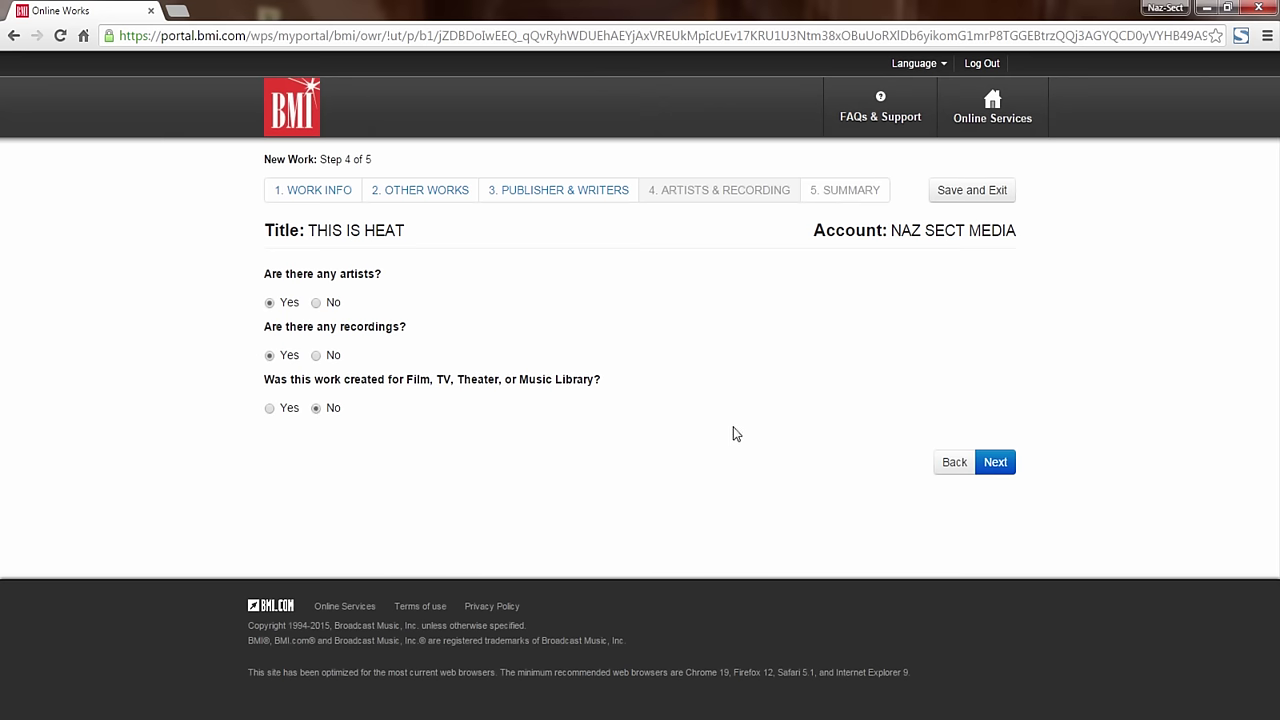
# - Add STAN DA MAN as the work's artist
pyautogui.click(998, 468)
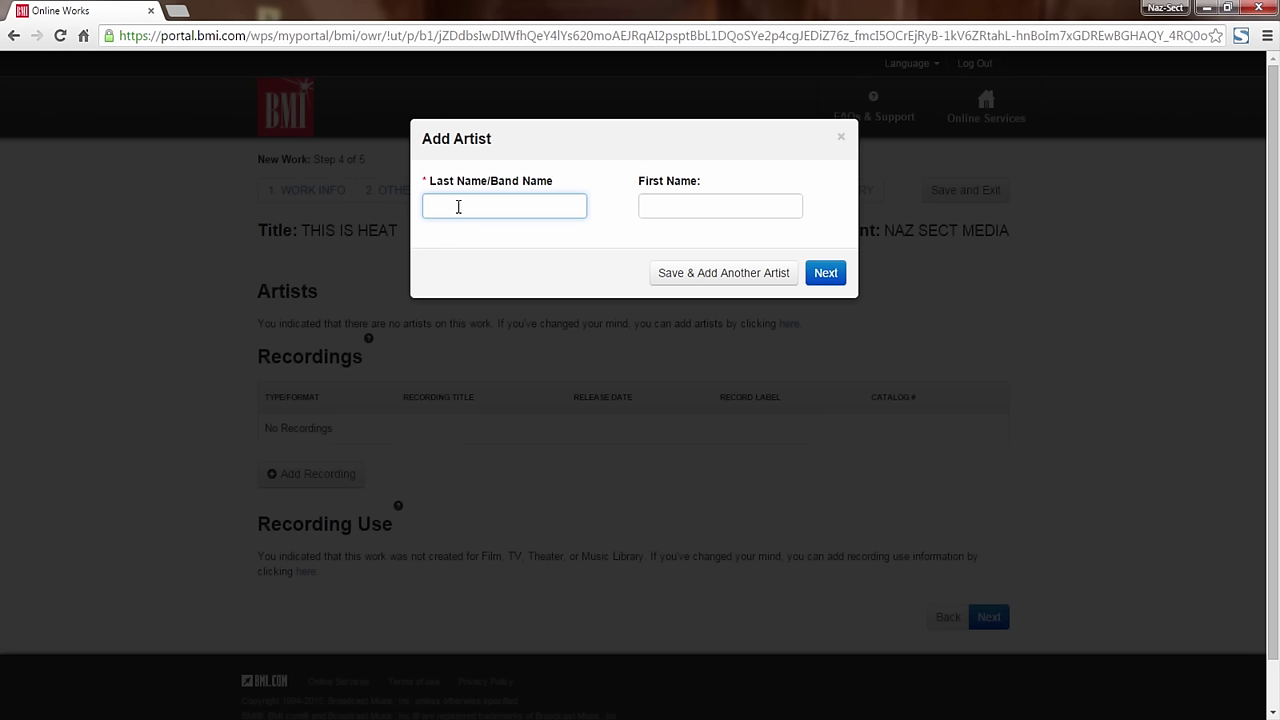
pyautogui.write('ST')
pyautogui.write('AN D')
pyautogui.write('A MAN')
pyautogui.click(826, 274)
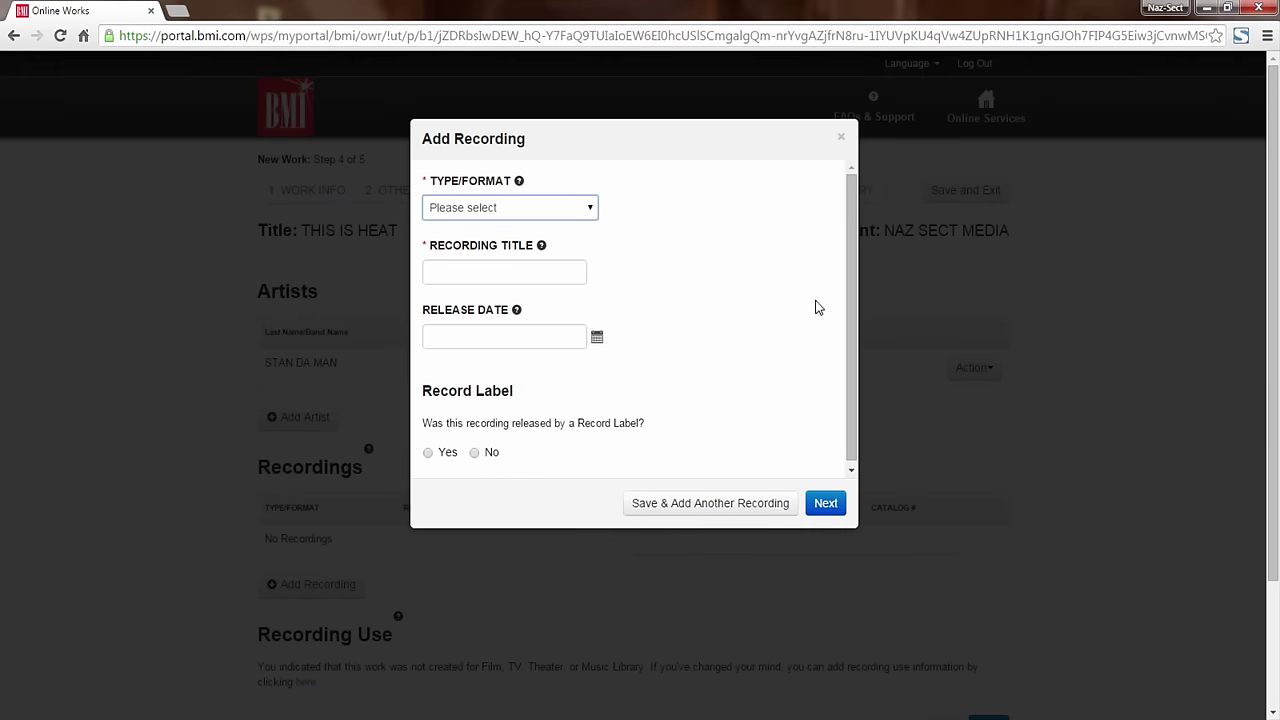
# - Add a Single recording titled THIS IS HEAT, released 09/10/2015, with no record label
pyautogui.click(588, 210)
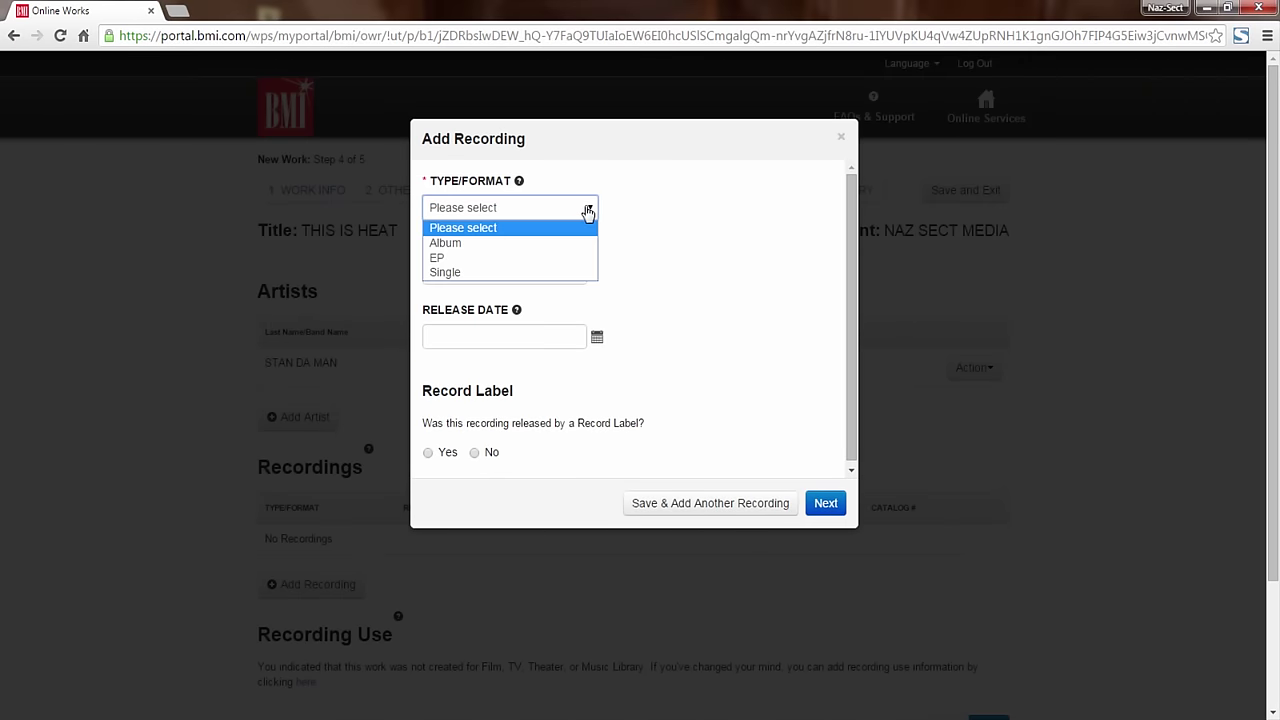
pyautogui.click(472, 272)
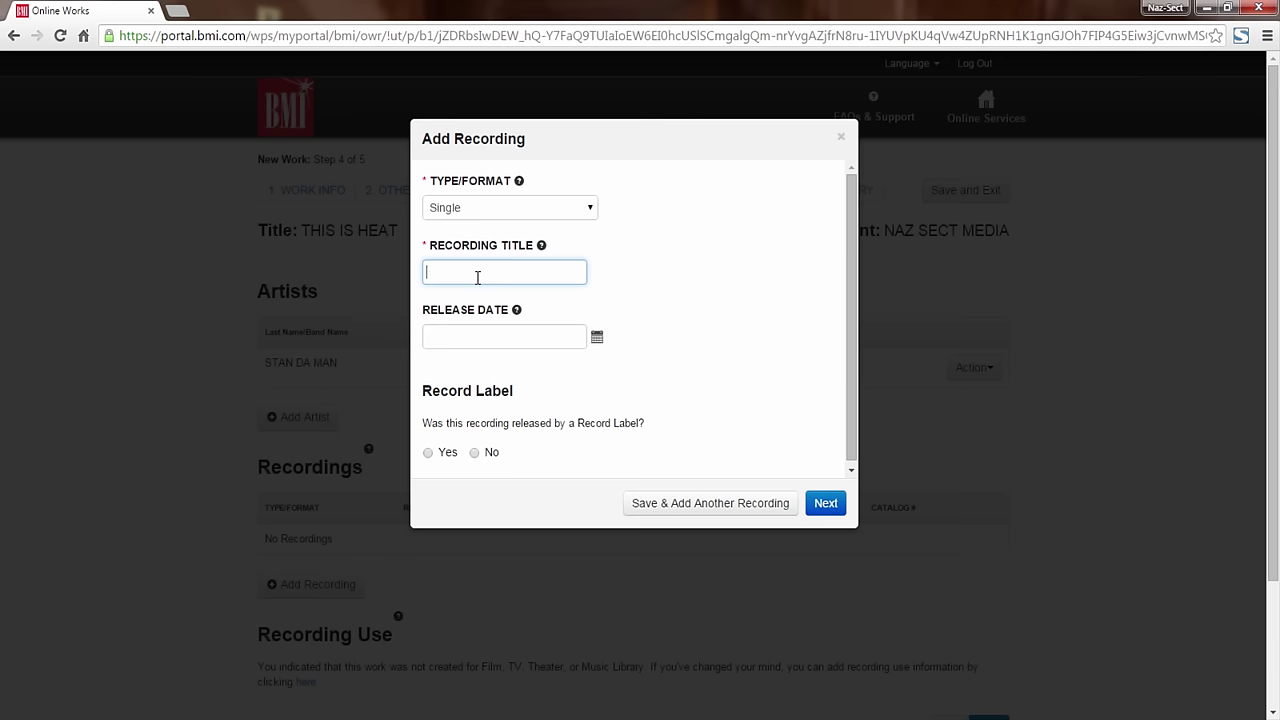
pyautogui.write('THIS IS H')
pyautogui.write('EAT')
pyautogui.click(597, 337)
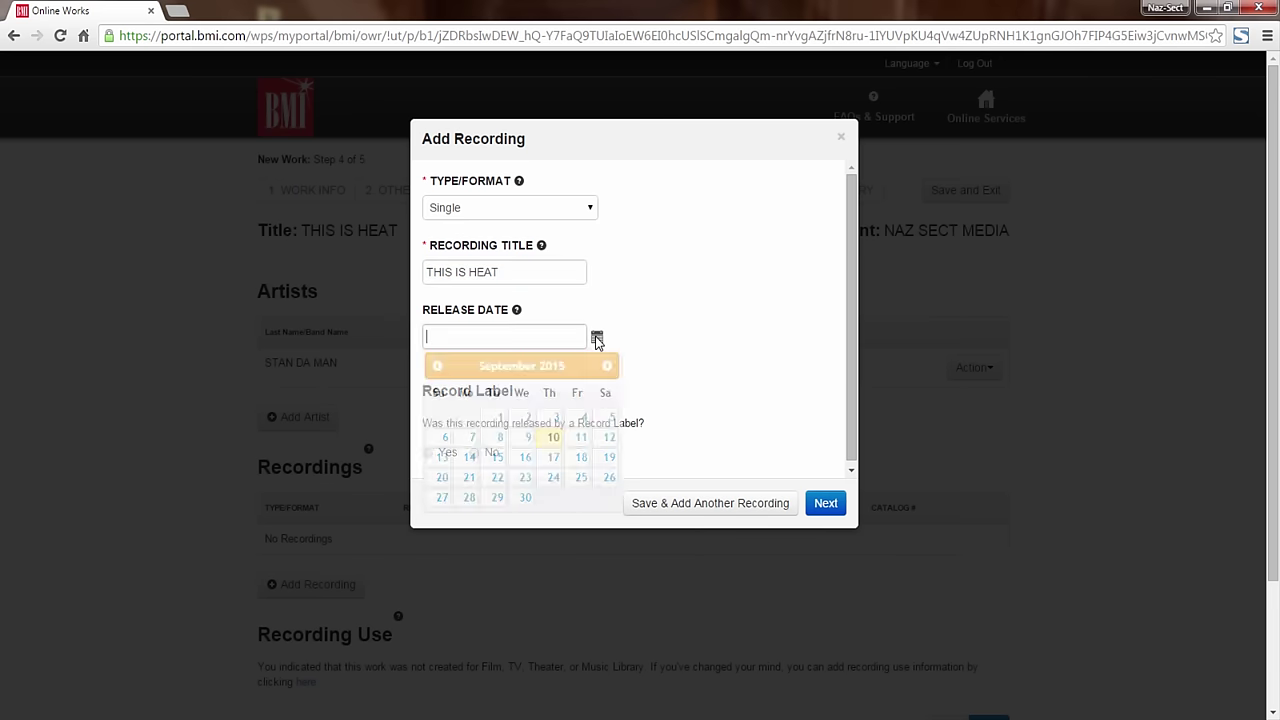
pyautogui.click(552, 439)
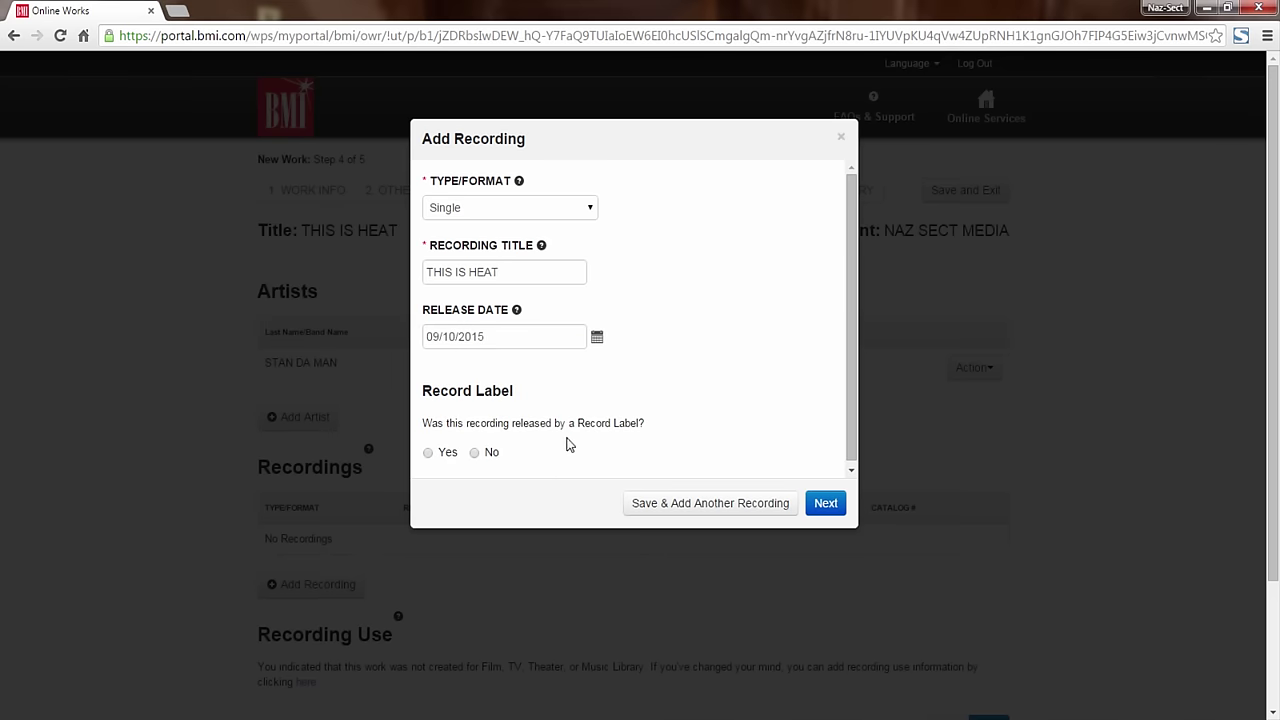
pyautogui.click(474, 453)
pyautogui.click(828, 505)
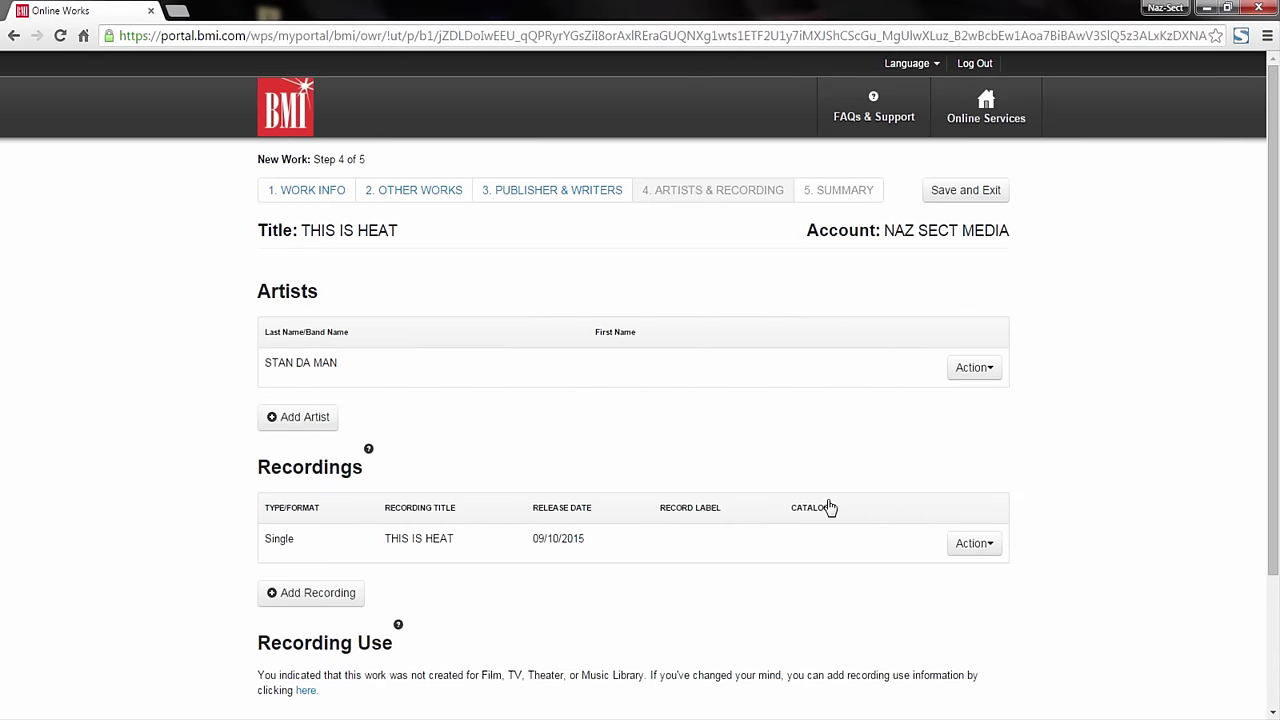
pyautogui.scroll(-3, 547, 383)
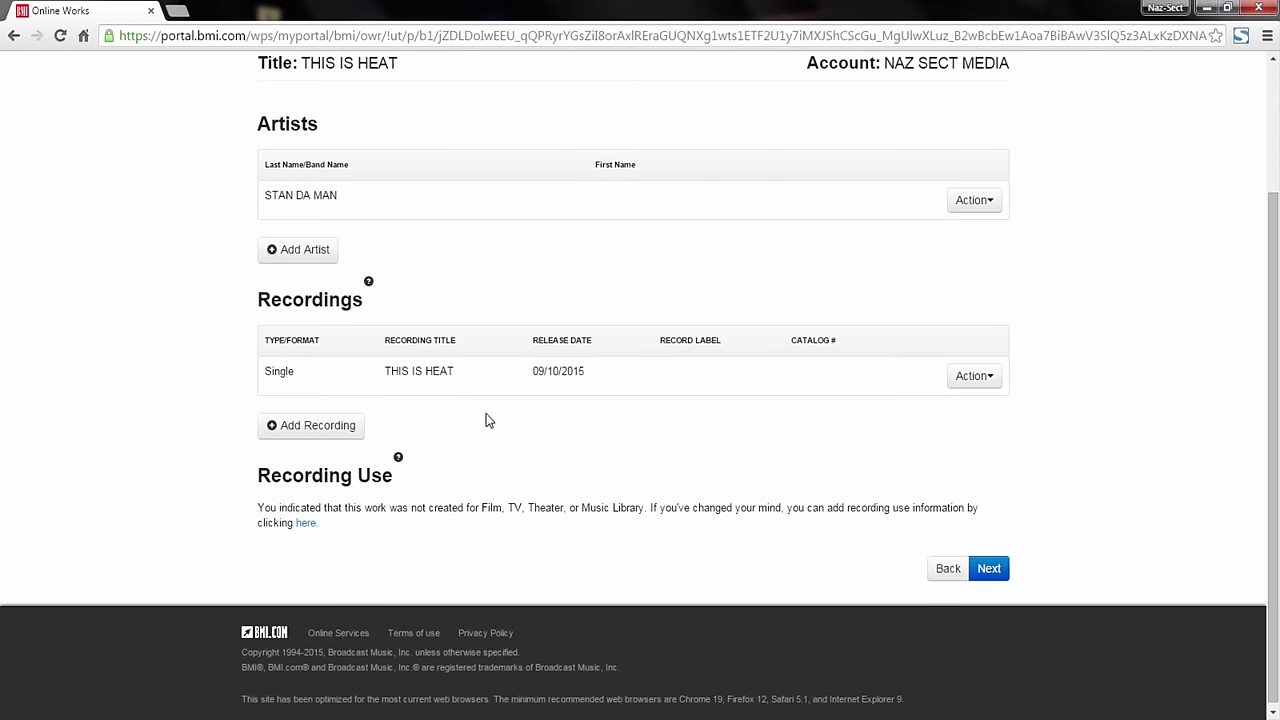
# - Review the step 5 summary for THIS IS HEAT
pyautogui.click(987, 570)
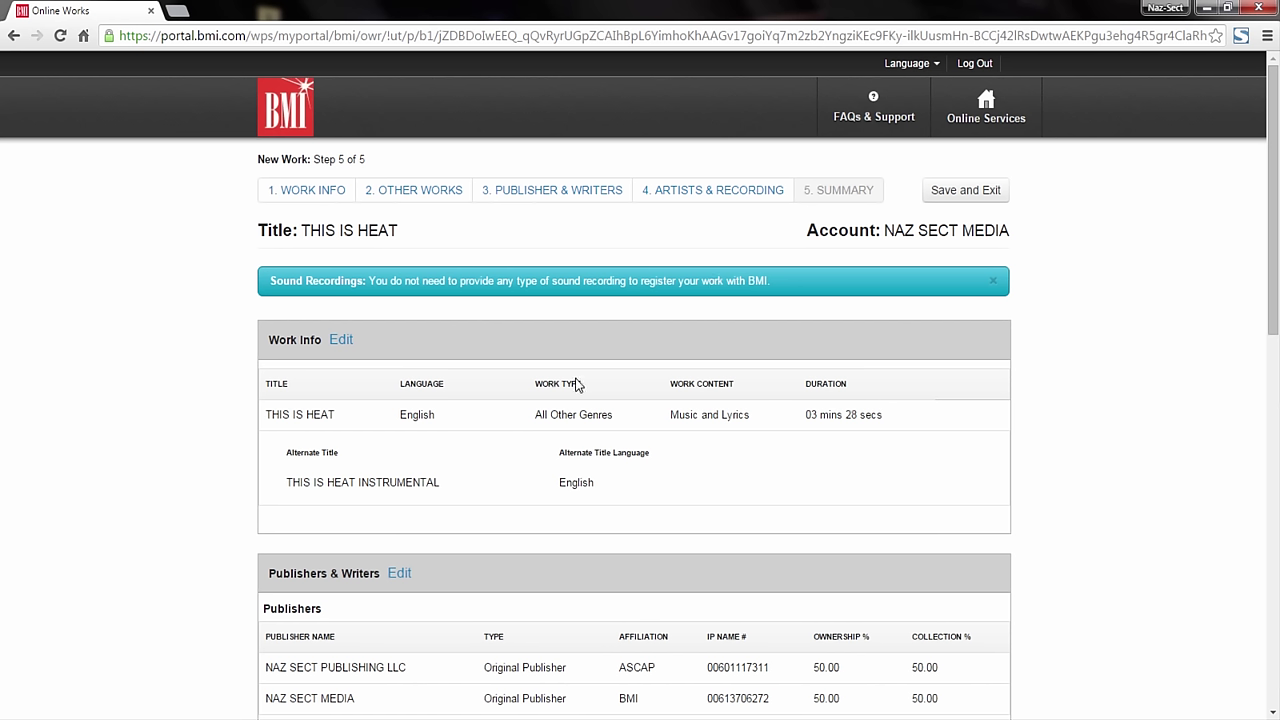
pyautogui.scroll(-2, 575, 392)
pyautogui.scroll(-1, 565, 405)
pyautogui.scroll(-2, 405, 295)
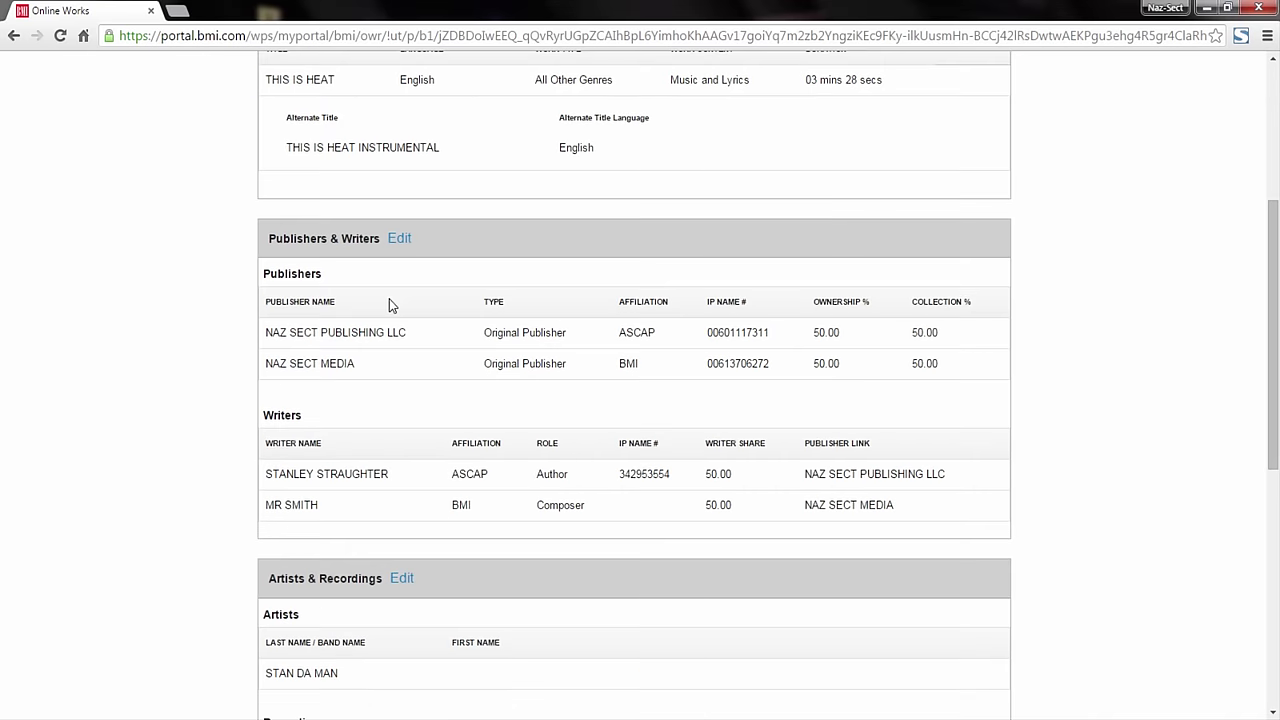
pyautogui.scroll(-1, 389, 303)
pyautogui.scroll(-2, 389, 303)
pyautogui.scroll(5, 389, 309)
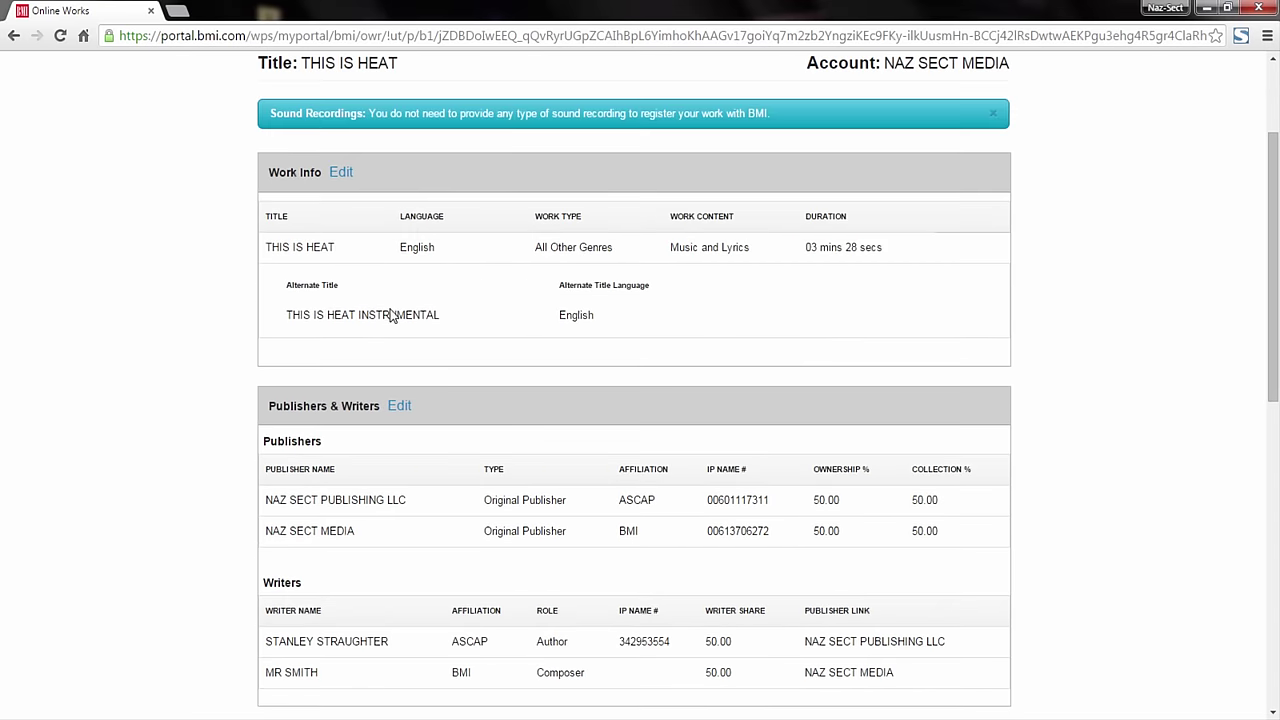
pyautogui.scroll(-1, 537, 325)
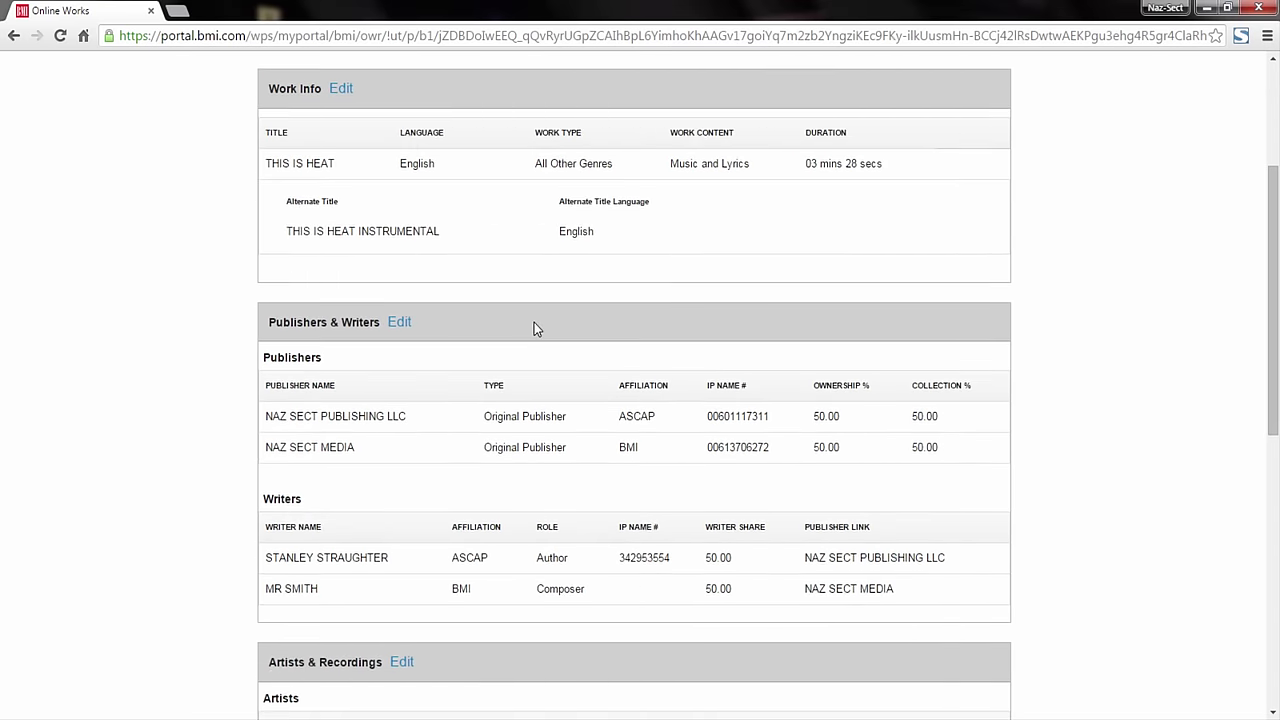
pyautogui.scroll(-1, 534, 322)
pyautogui.scroll(-1, 534, 322)
pyautogui.scroll(-1, 534, 322)
pyautogui.scroll(-1, 534, 322)
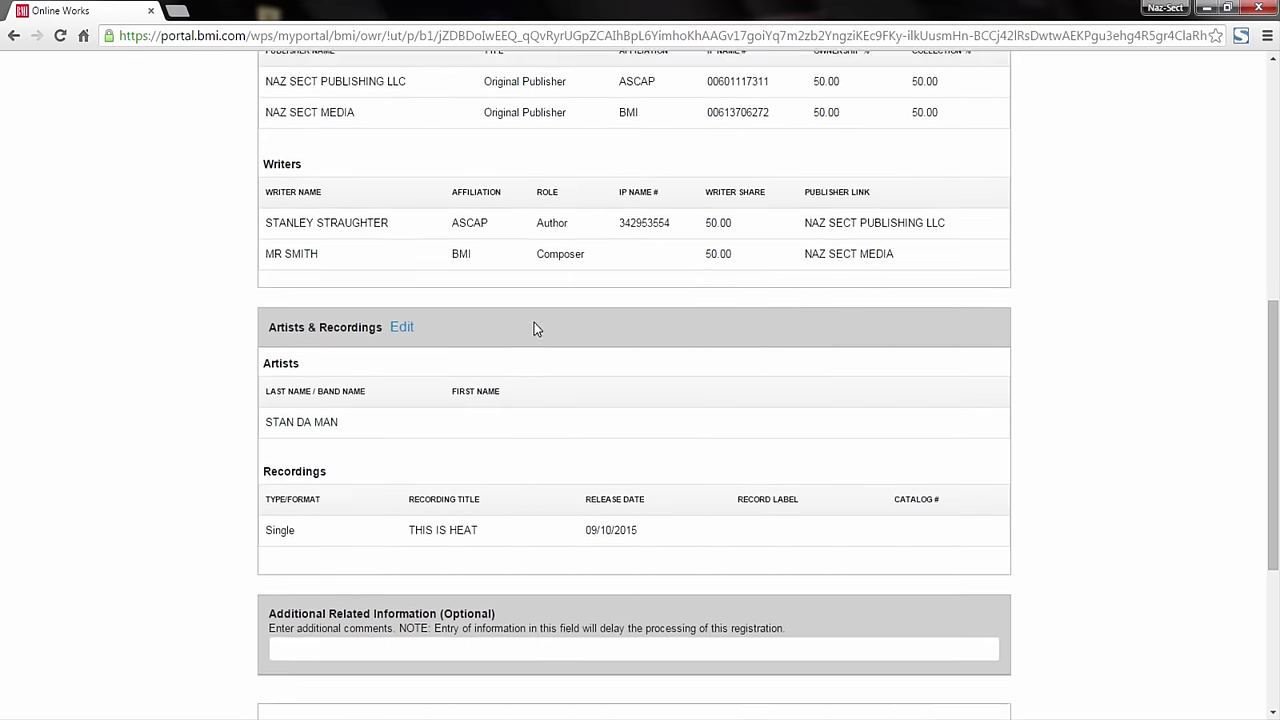
pyautogui.scroll(-1, 534, 322)
pyautogui.scroll(-1, 534, 323)
pyautogui.scroll(-2, 534, 323)
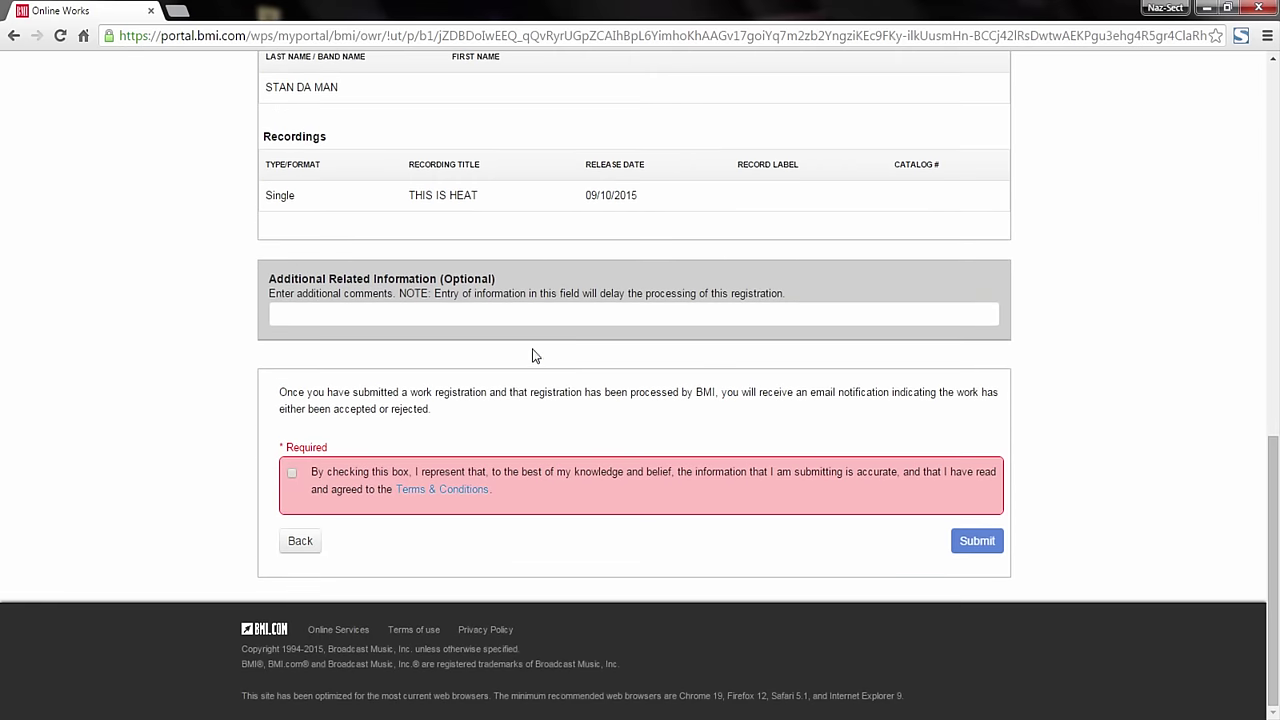
# - Accept the terms confirming the information is accurate and submit the registration
pyautogui.click(293, 475)
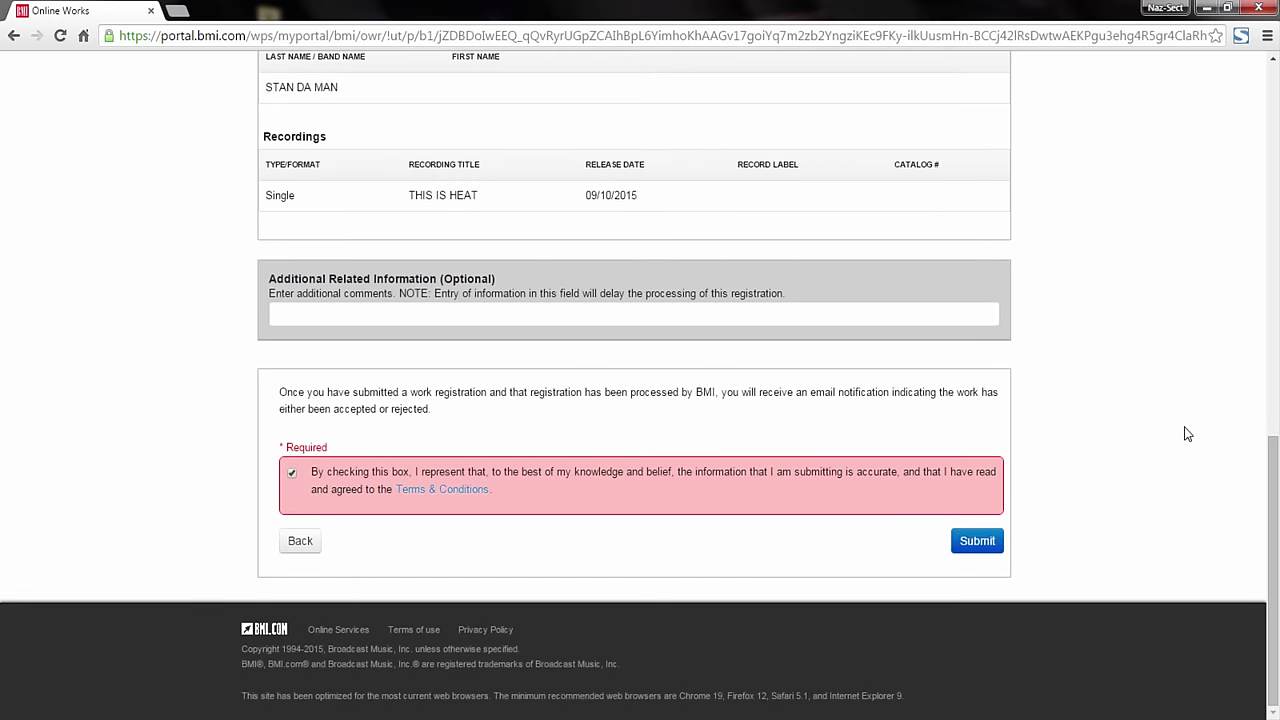
pyautogui.scroll(5, 1188, 433)
pyautogui.scroll(5, 1188, 433)
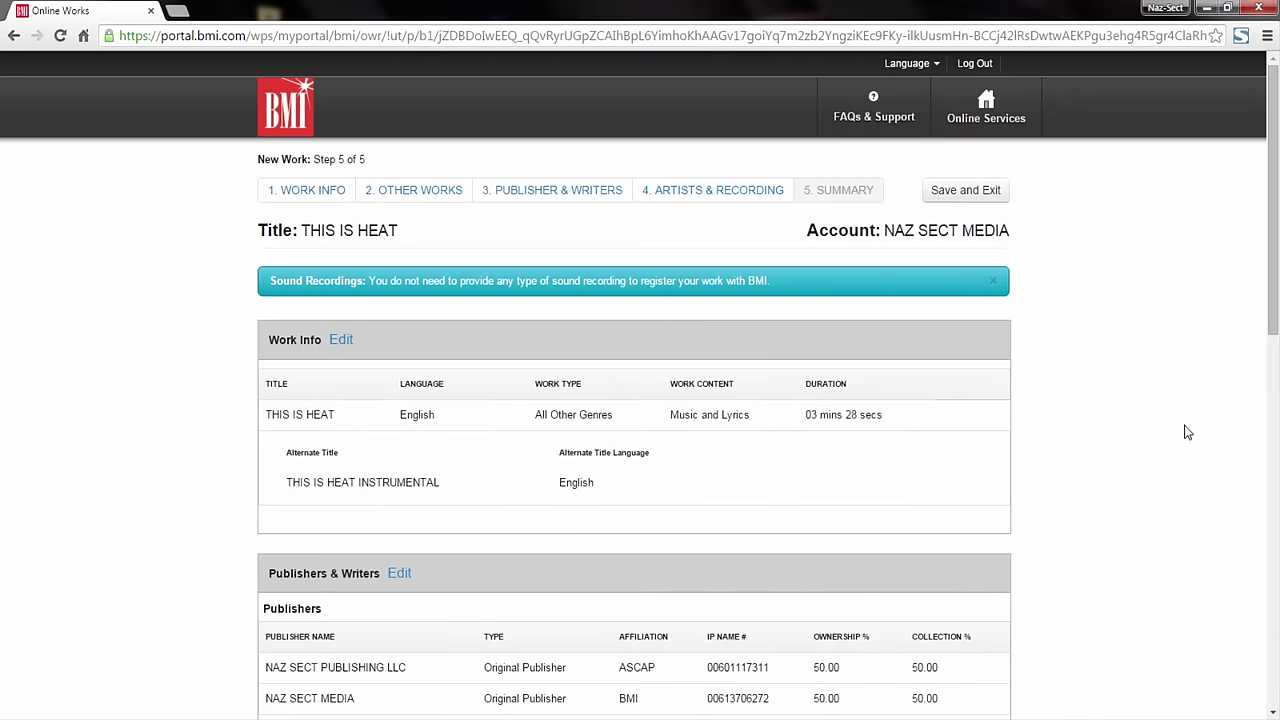
pyautogui.scroll(-9, 1185, 430)
pyautogui.scroll(-1, 1185, 430)
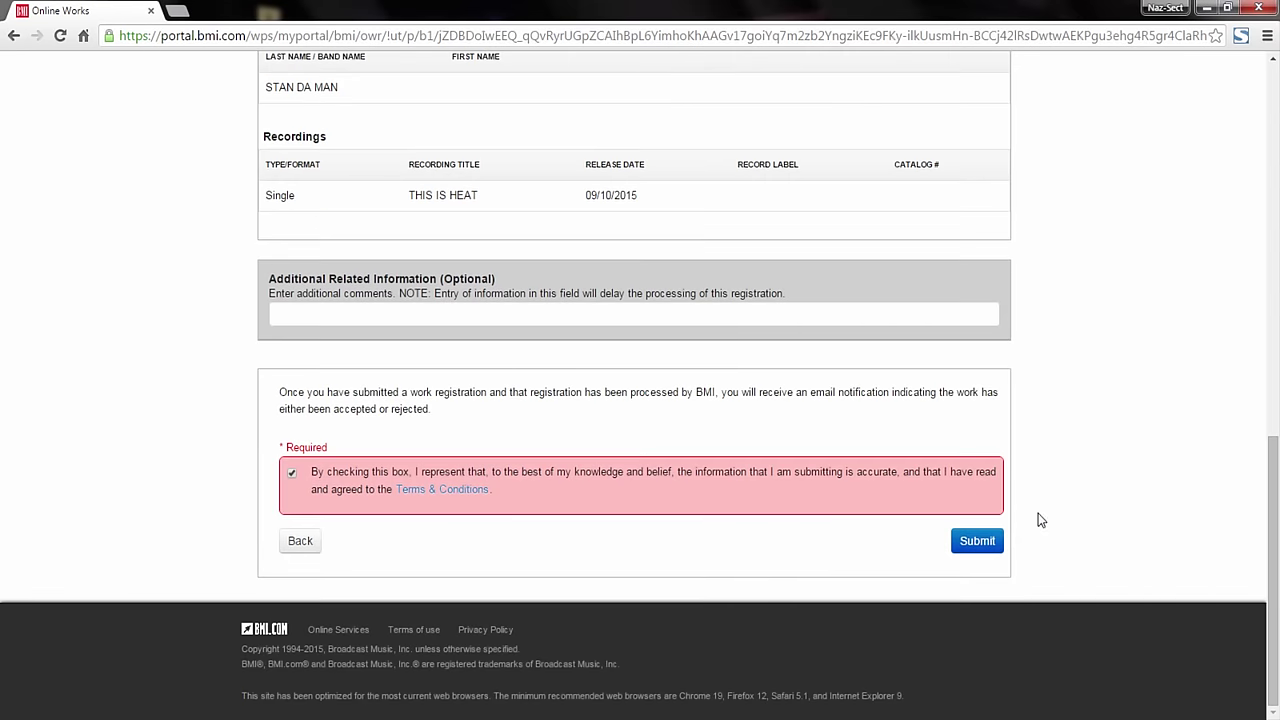
pyautogui.click(980, 543)
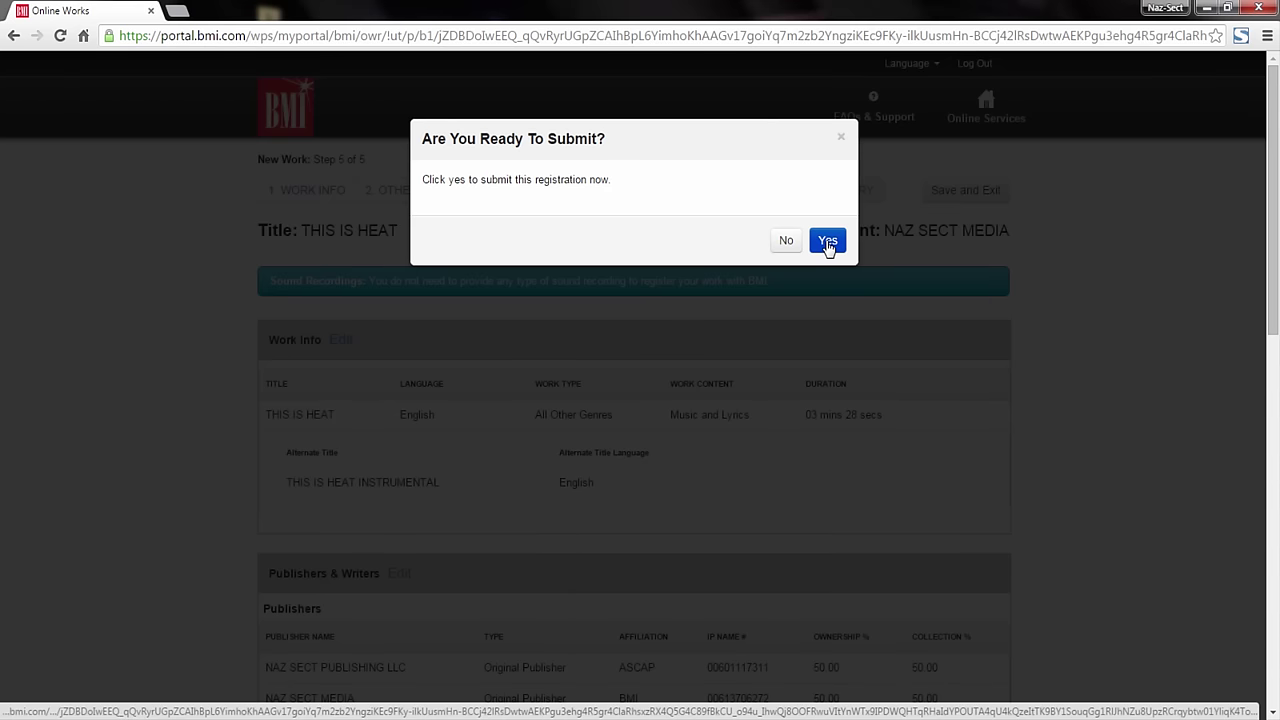
# - Decline submitting now, and save and exit the work registration
pyautogui.click(786, 241)
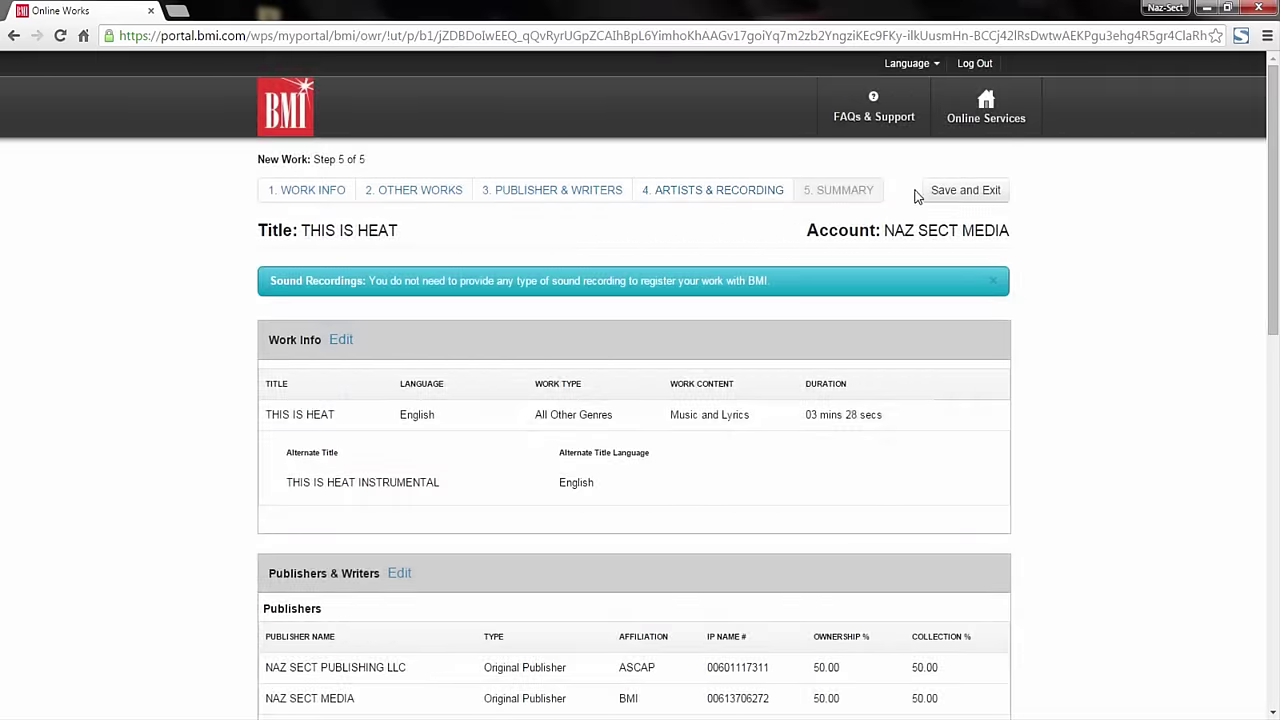
pyautogui.click(964, 193)
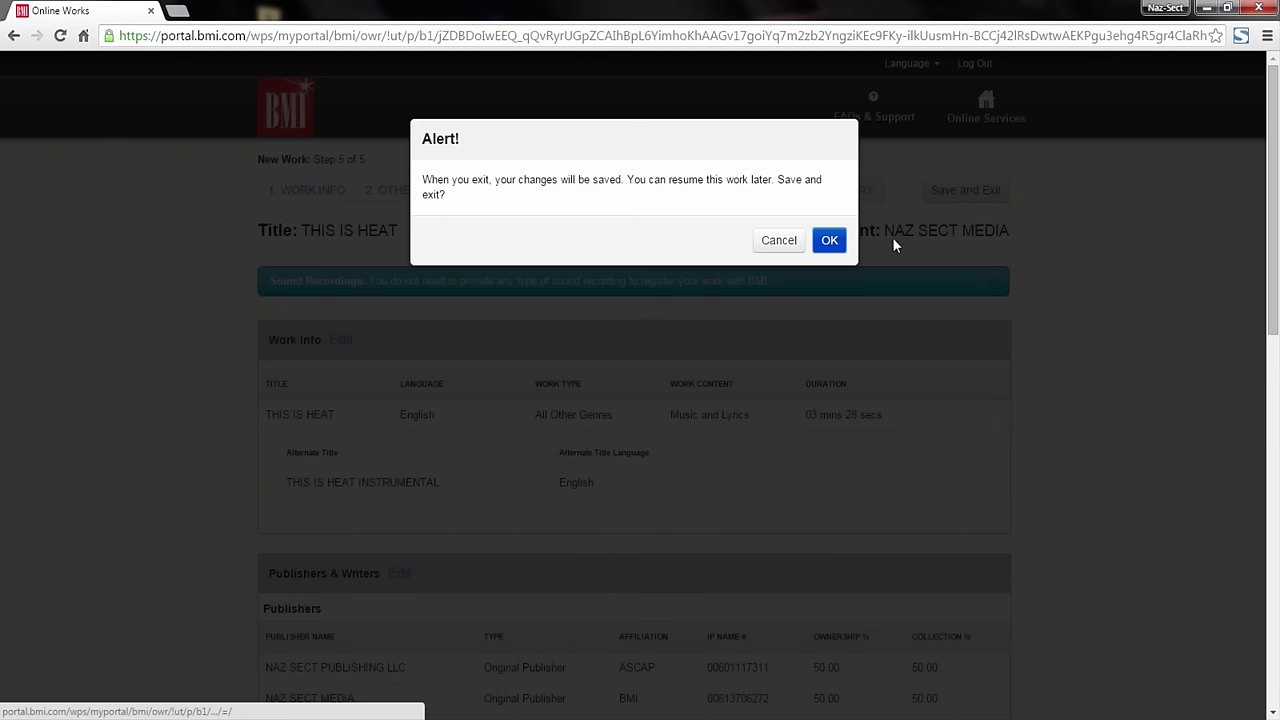
pyautogui.click(831, 242)
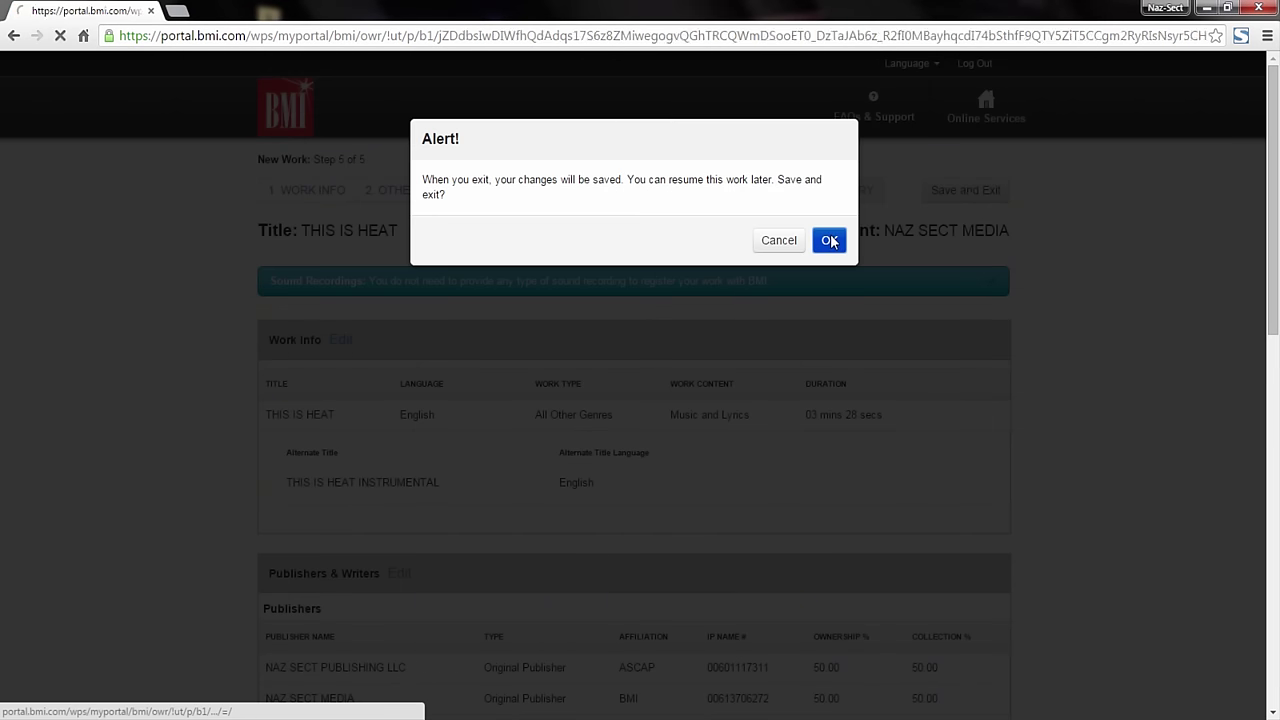